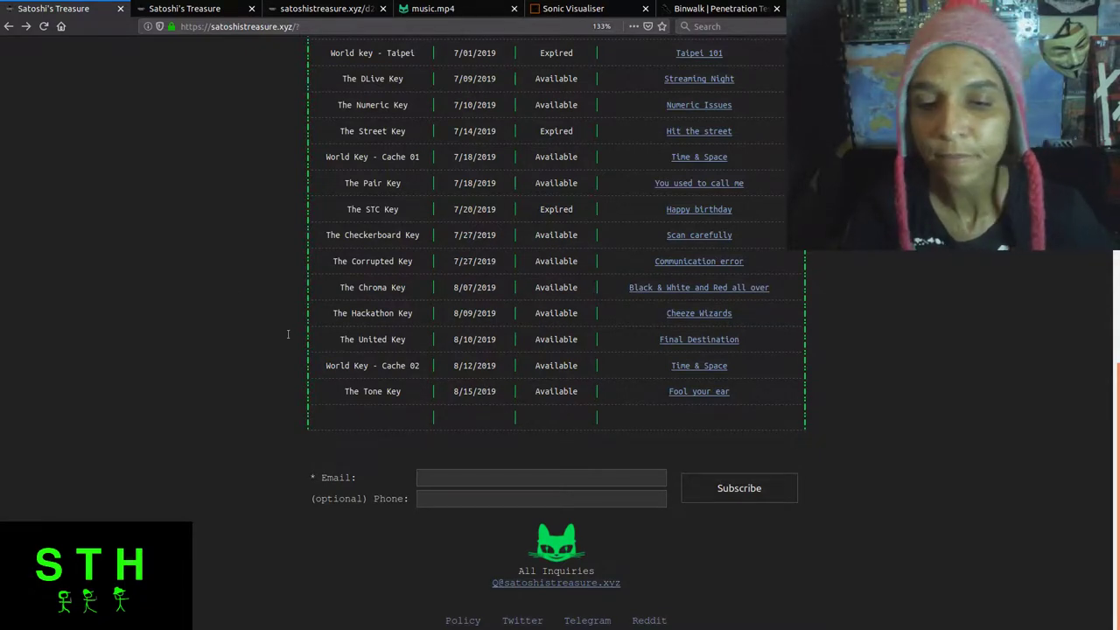
Step: Read the Fool your ear /tone puzzle, then view the DECRYPT passphrase page in Firefox
left_click(187, 11)
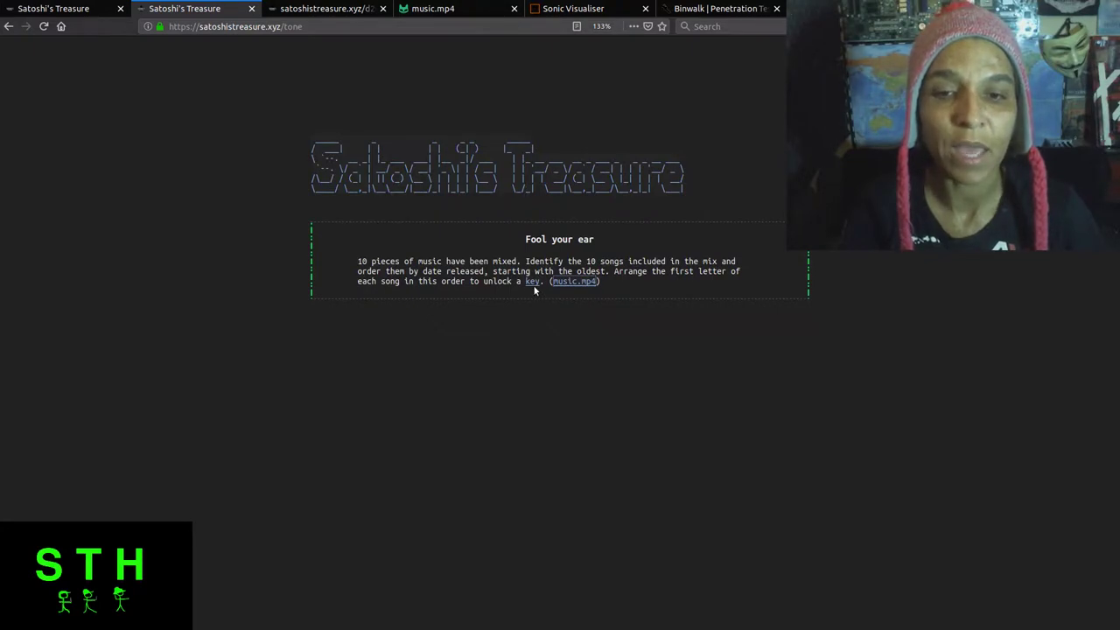
left_click(290, 10)
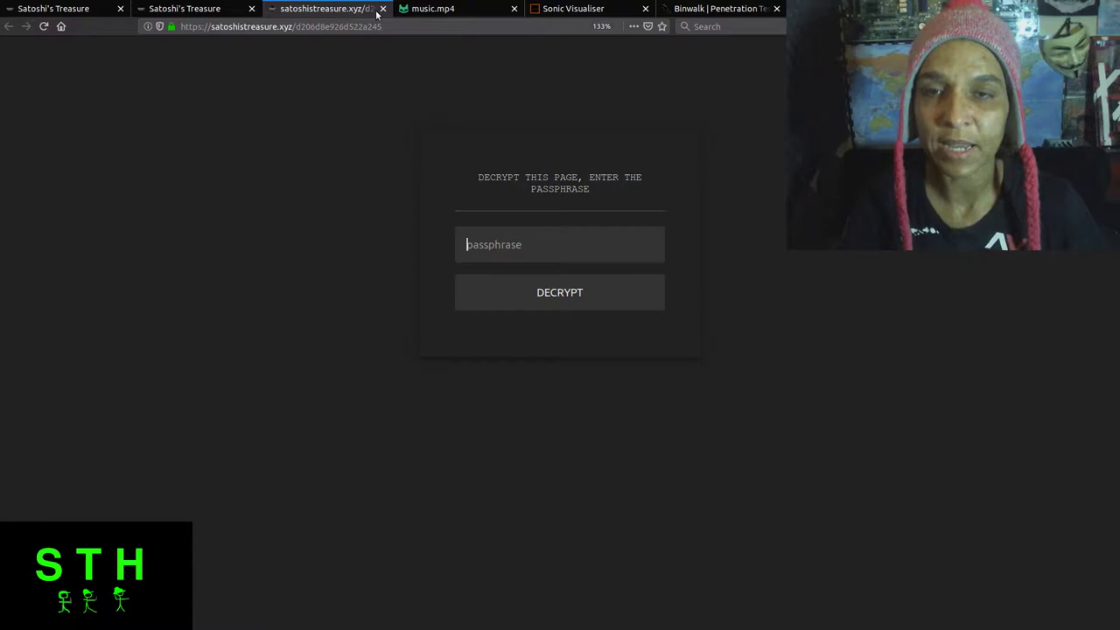
Step: Play the 30-second music.mp4 clue video from the Fool your ear puzzle
left_click(414, 11)
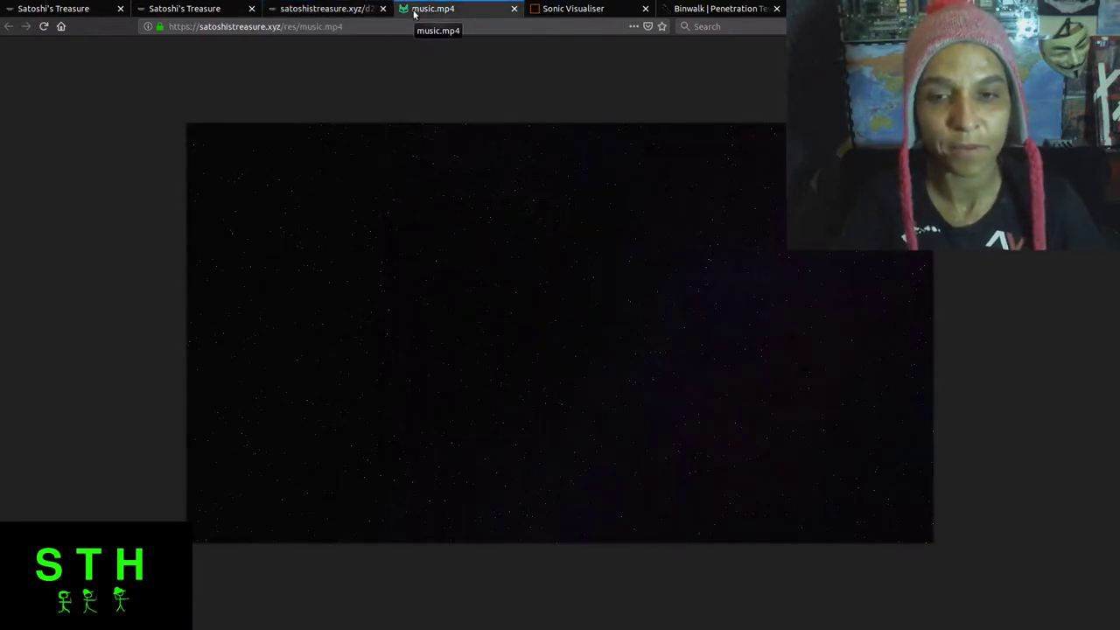
left_click(217, 8)
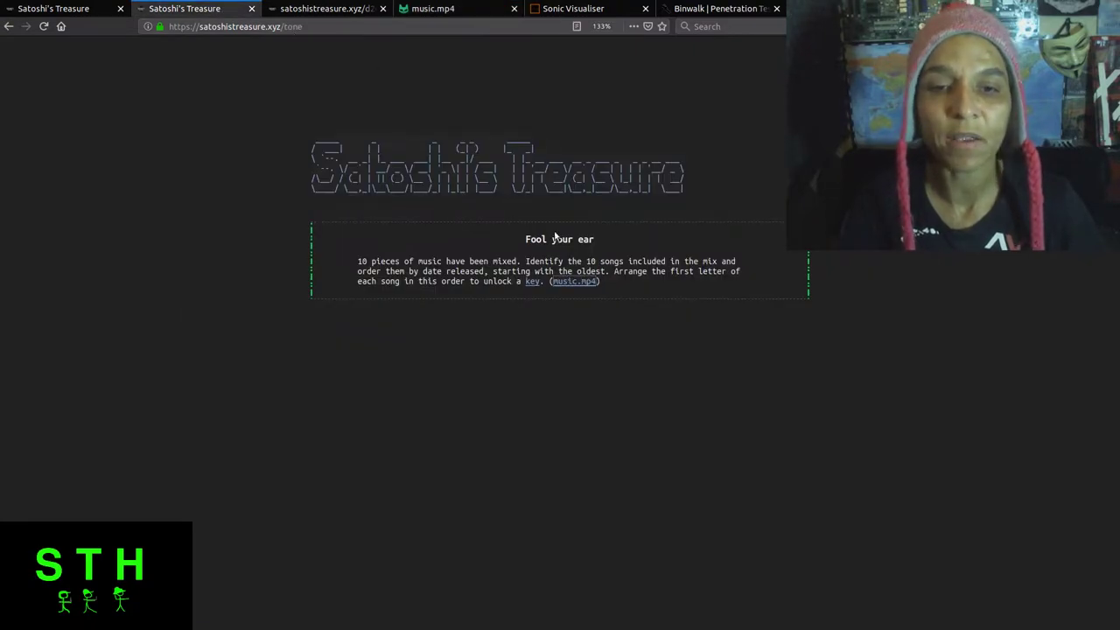
left_click(434, 8)
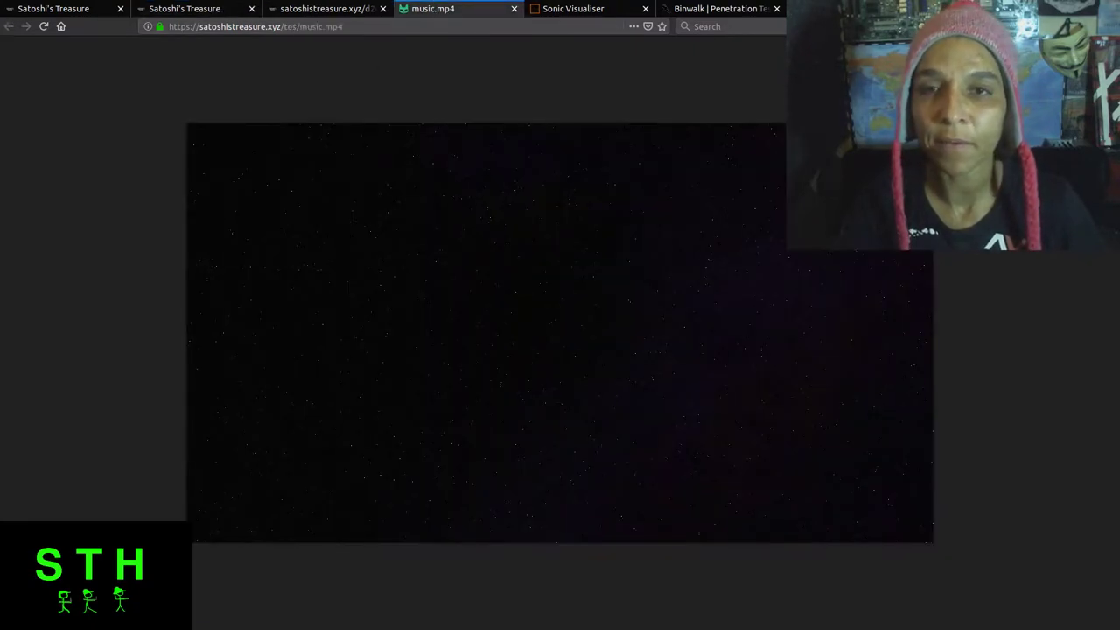
mouse_move(199, 535)
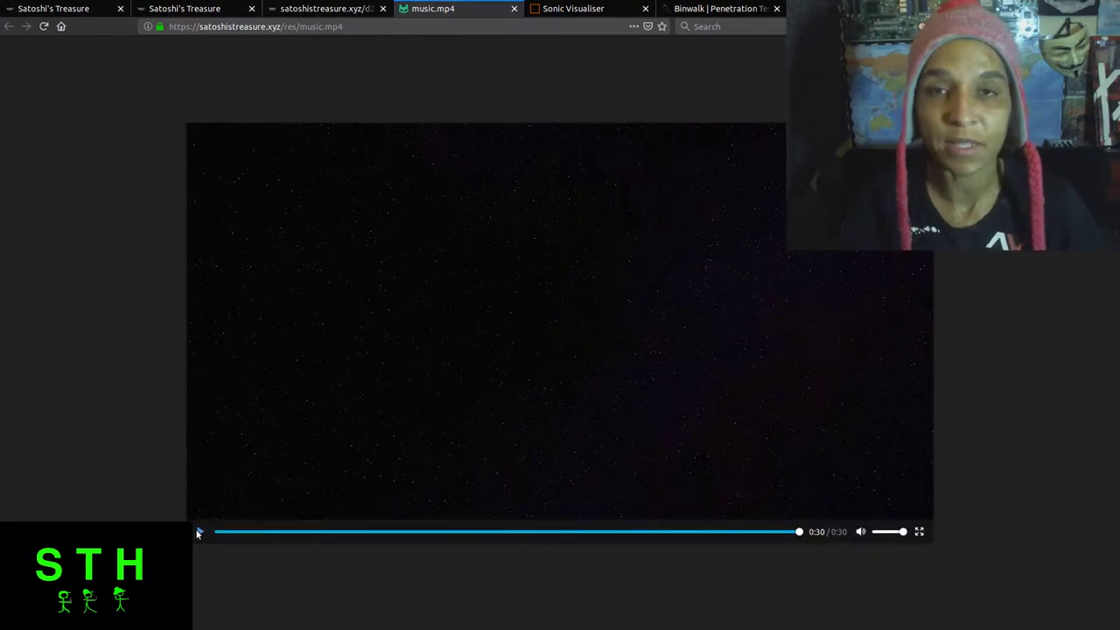
left_click(199, 533)
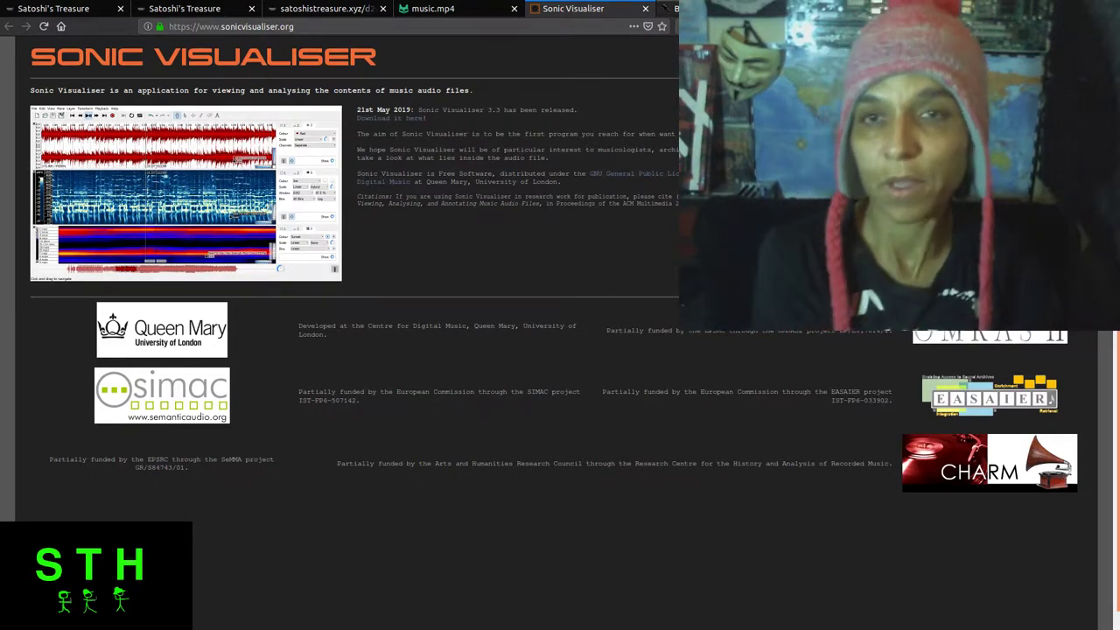
Step: Look over the Kali Tools Binwalk description page, then close Firefox to reveal the desktop
left_click(676, 8)
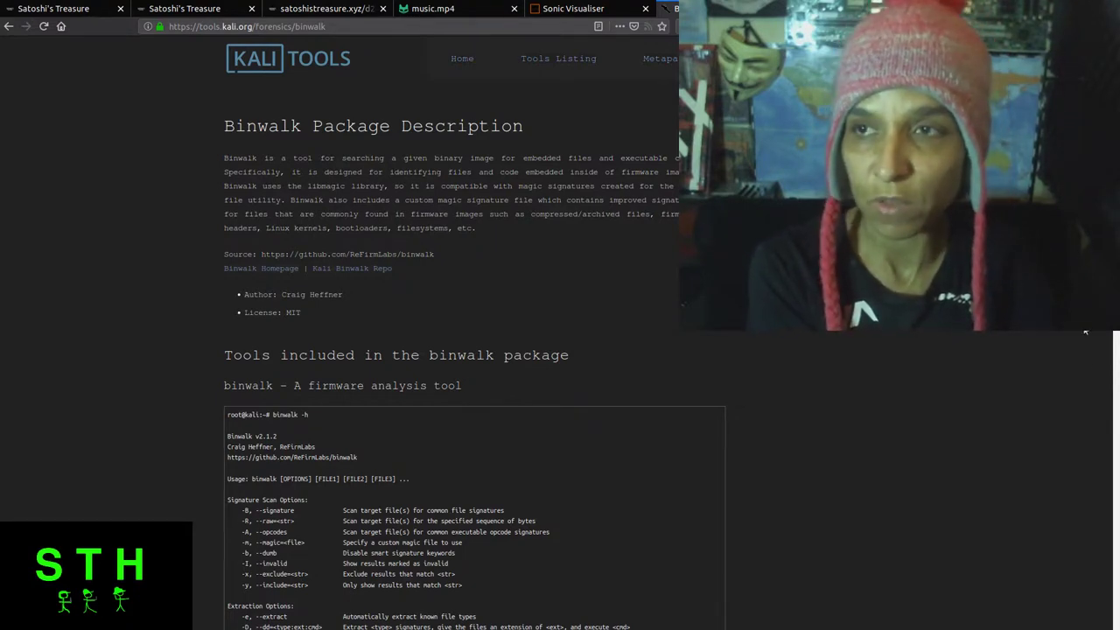
key("alt+F4")
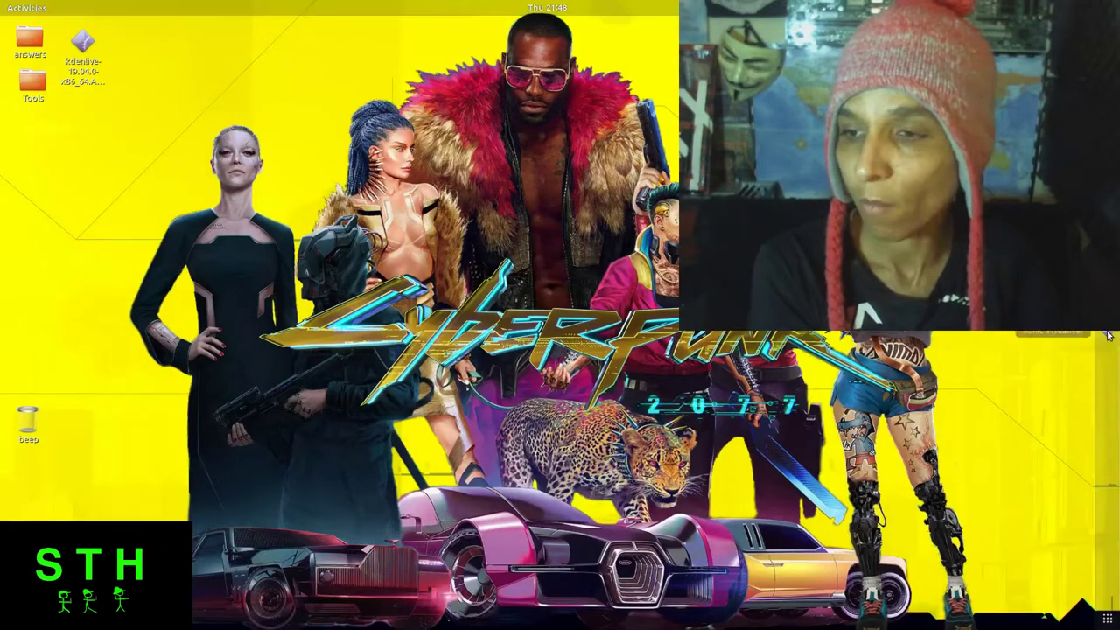
Step: Add a spectrogram pane of music.mp3 with all channels mixed below the waveform
left_click(1109, 335)
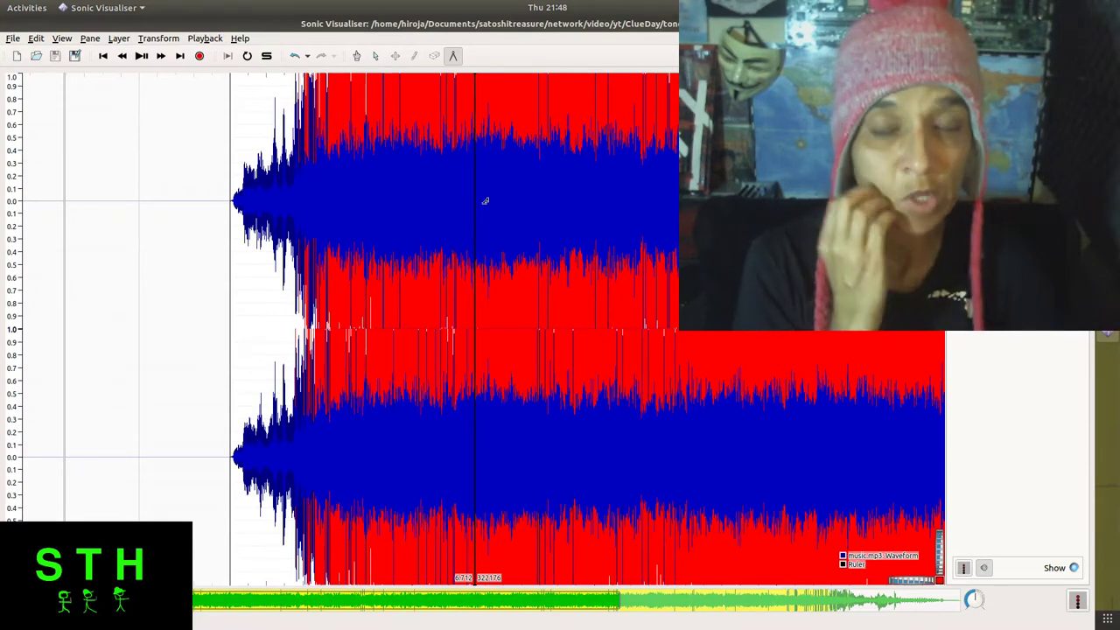
left_click(90, 40)
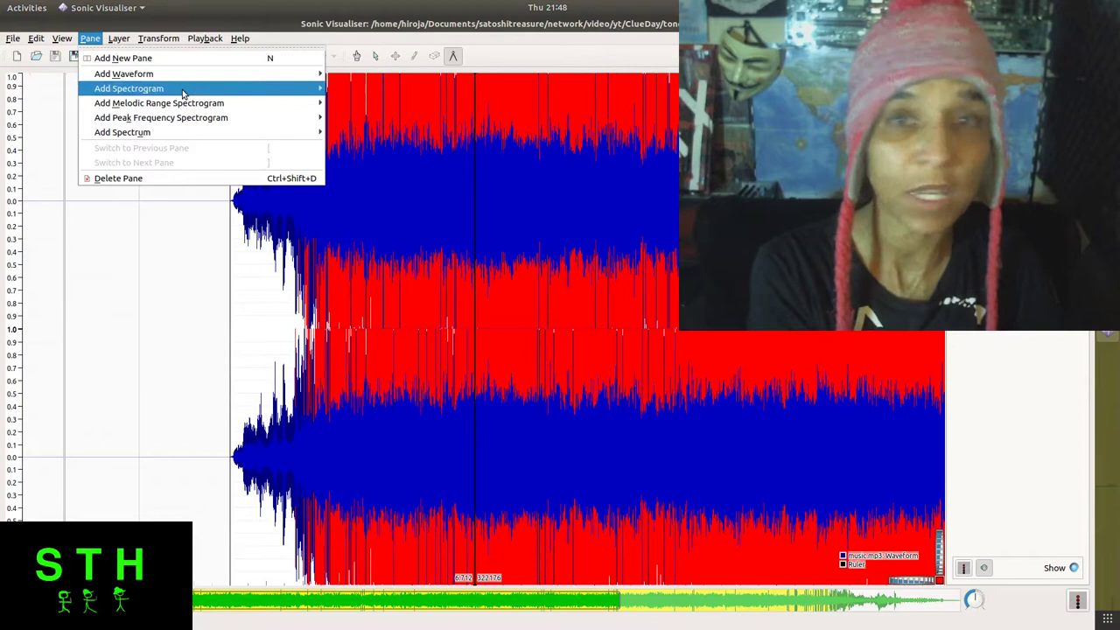
mouse_move(181, 91)
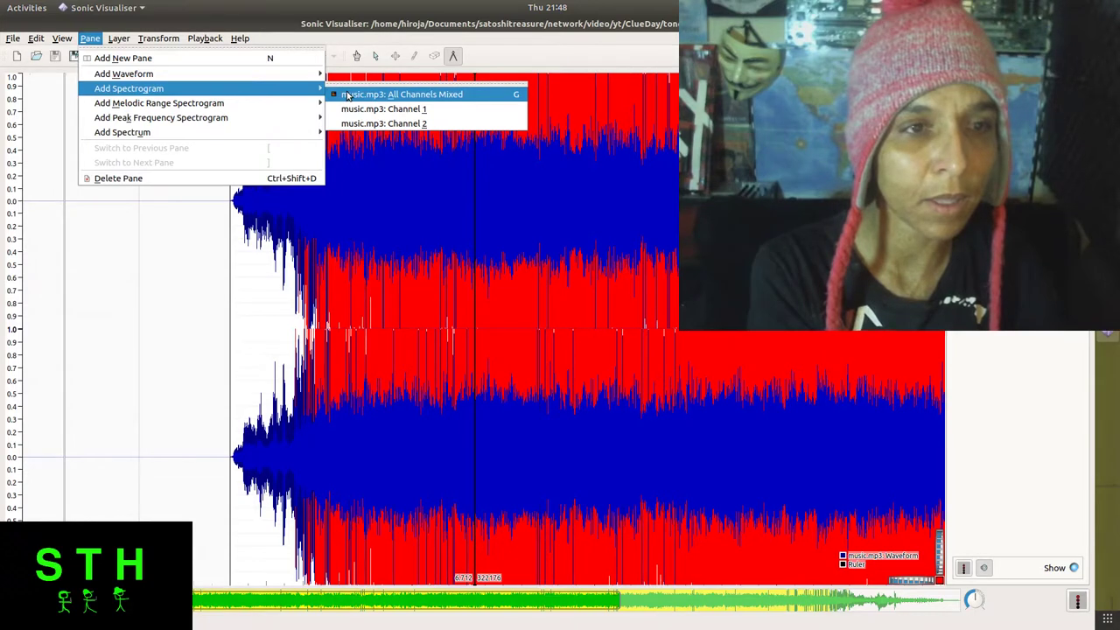
left_click(357, 95)
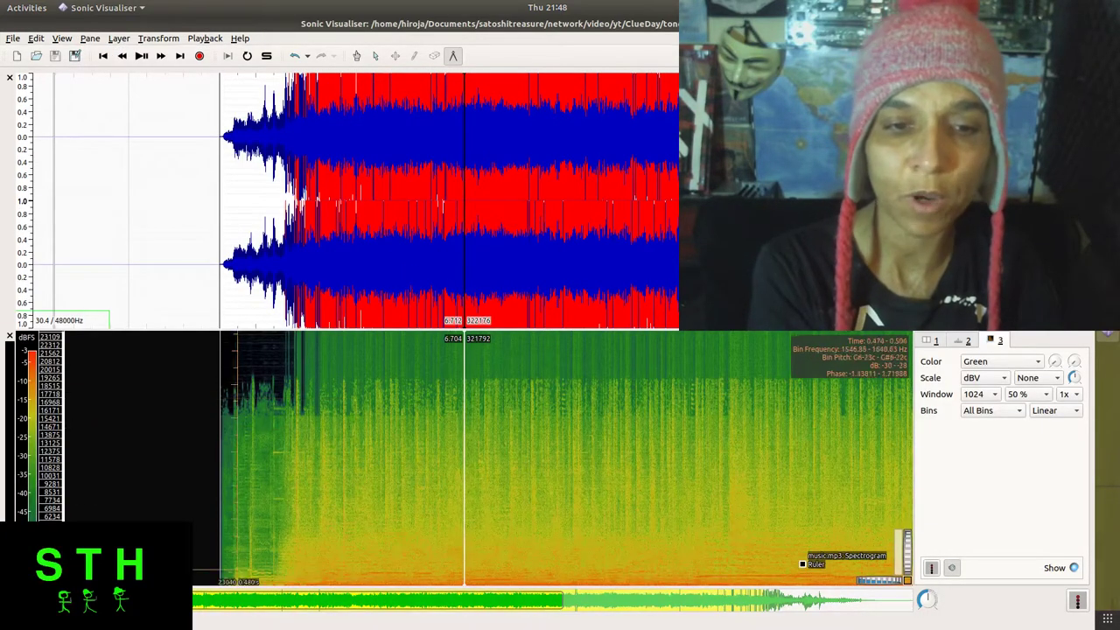
scroll(760, 452, "right", 10)
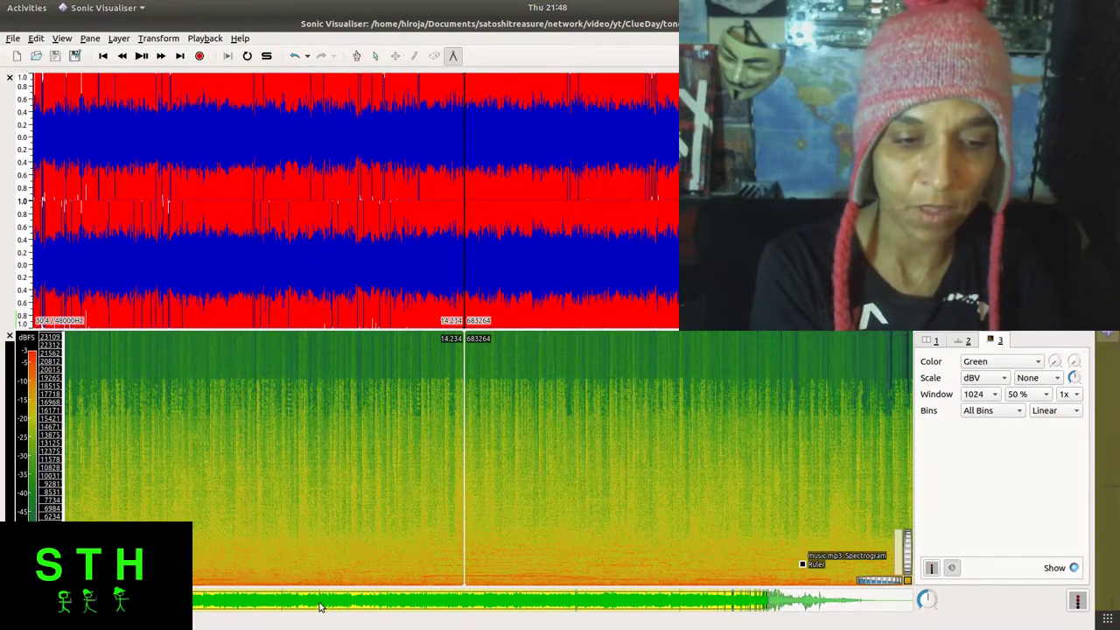
left_click_drag(420, 621, 419, 577)
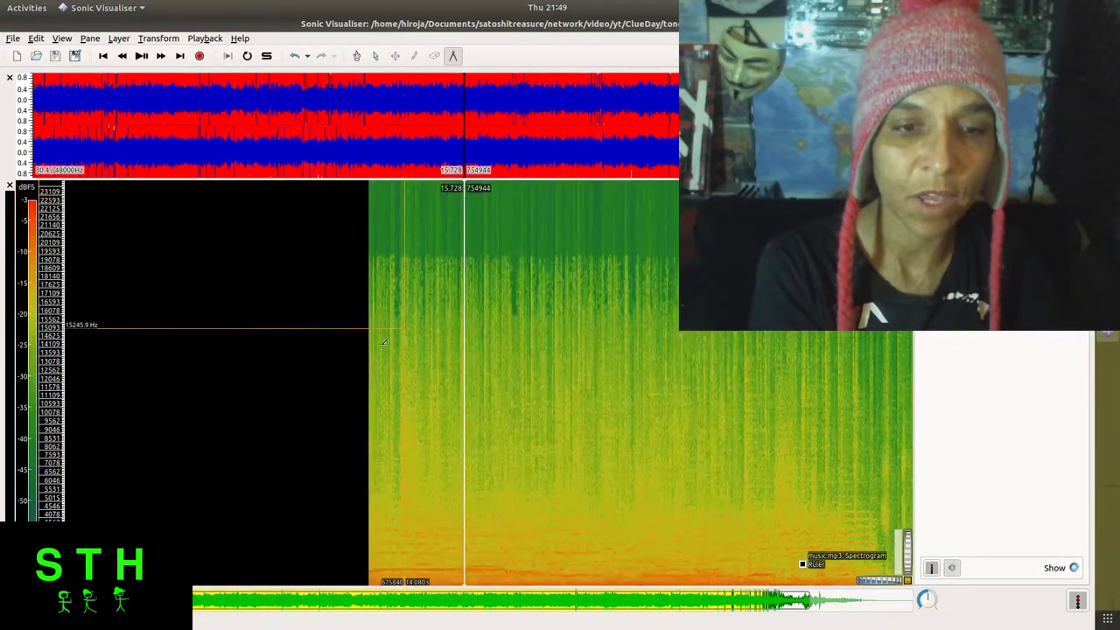
Step: Zoom out five times until the whole music.mp3 track fits across the panes
left_click(62, 39)
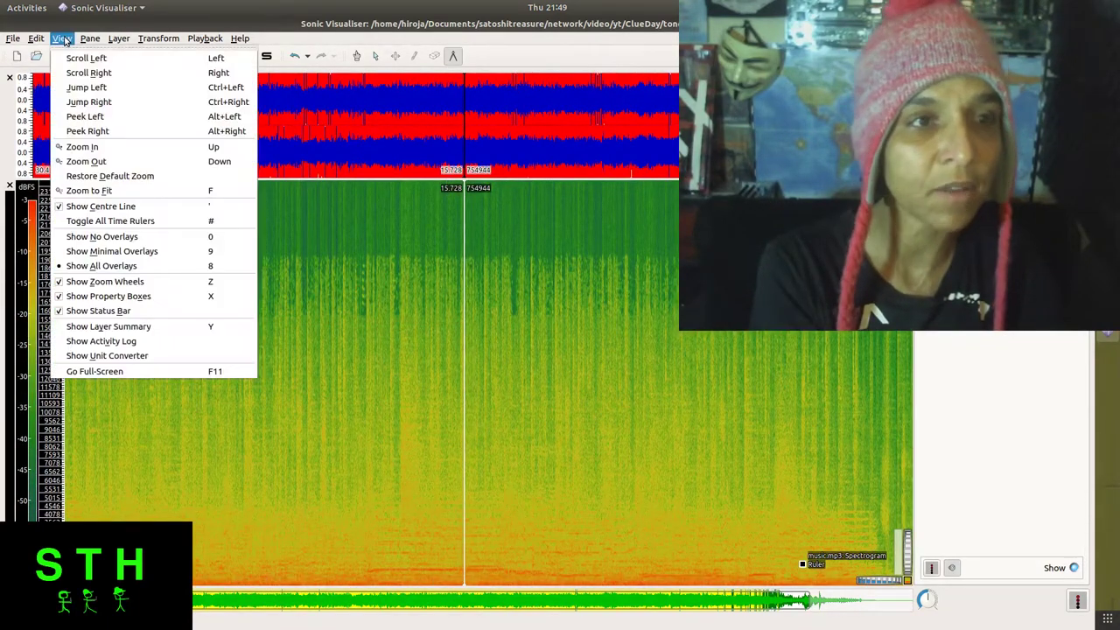
left_click(119, 161)
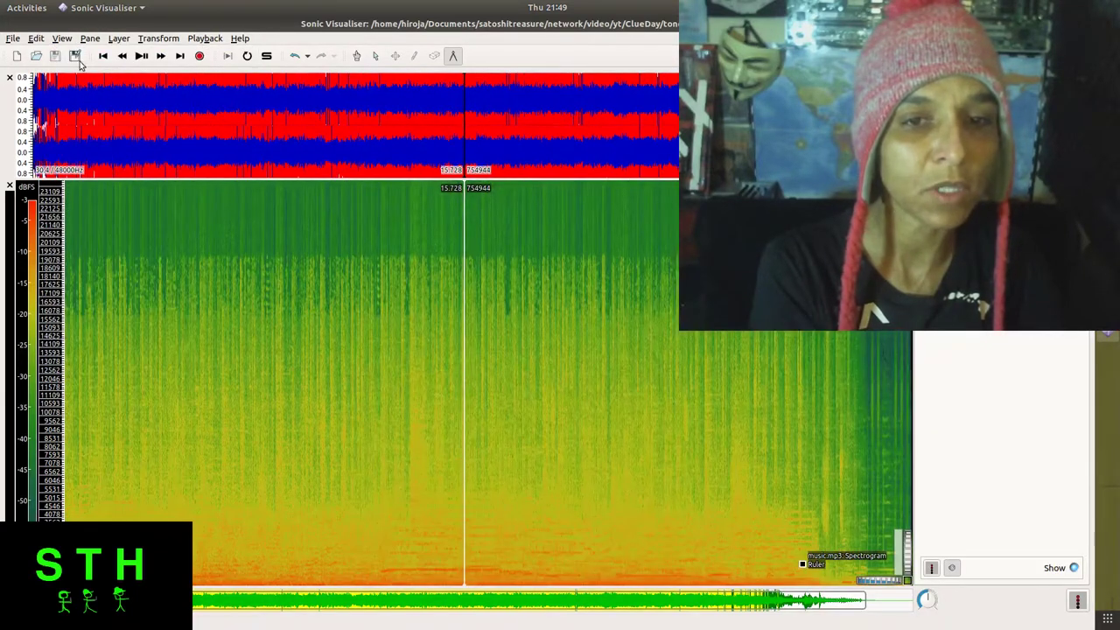
left_click(62, 40)
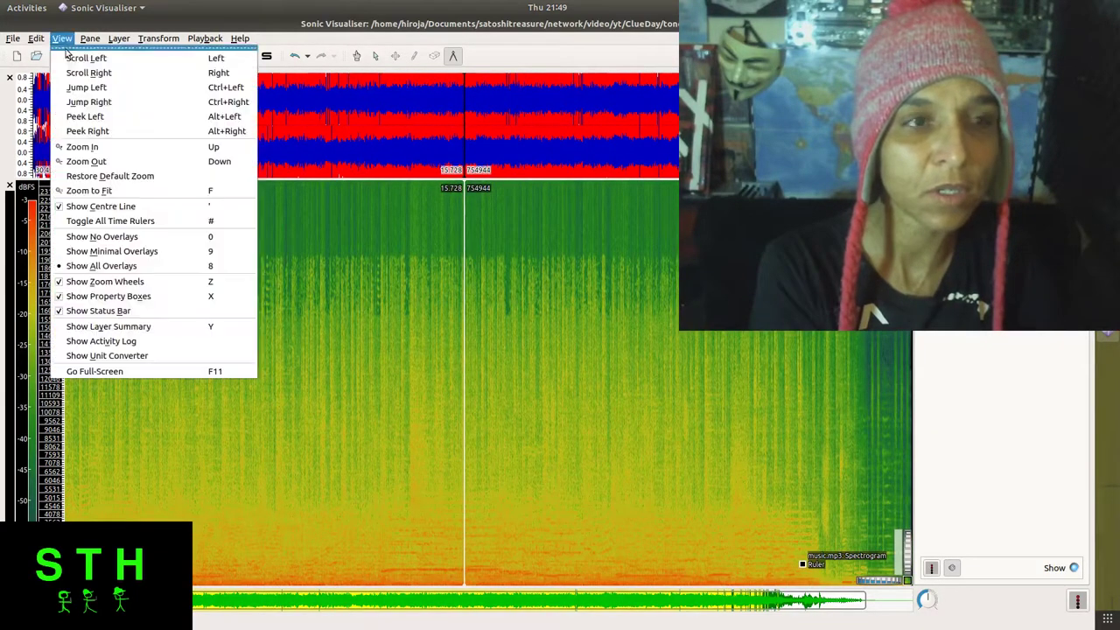
left_click(99, 162)
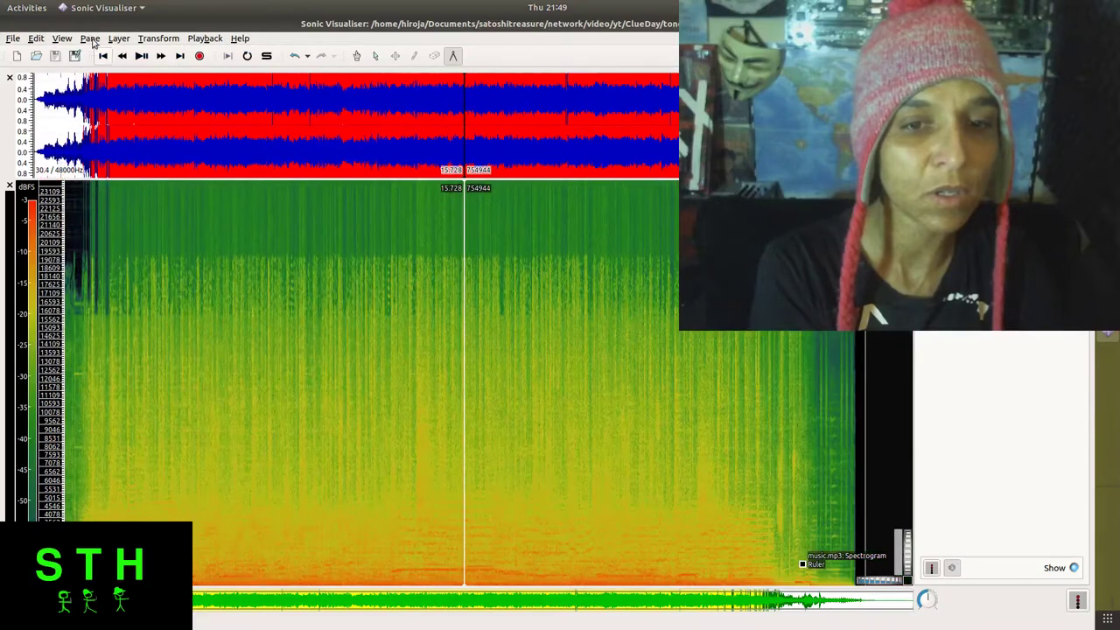
left_click(62, 39)
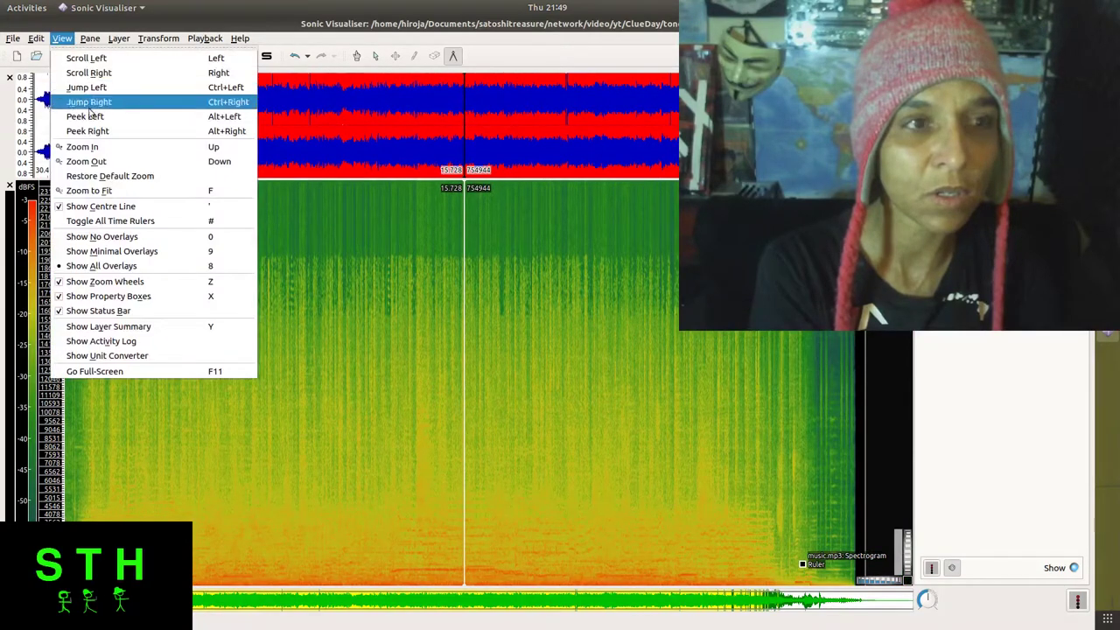
left_click(100, 162)
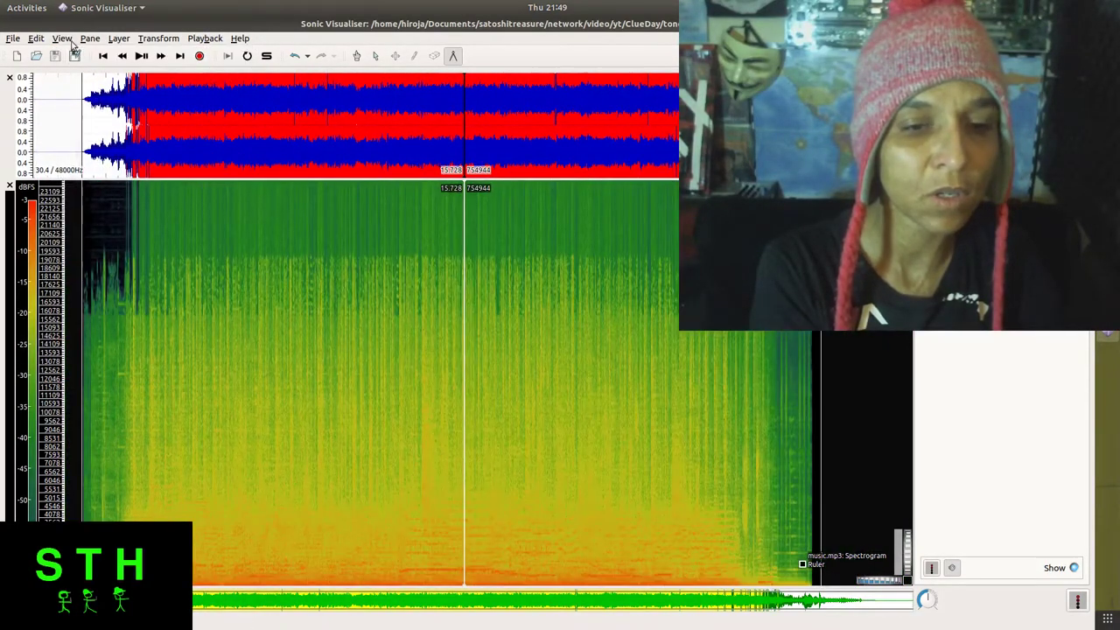
left_click(70, 41)
left_click(85, 158)
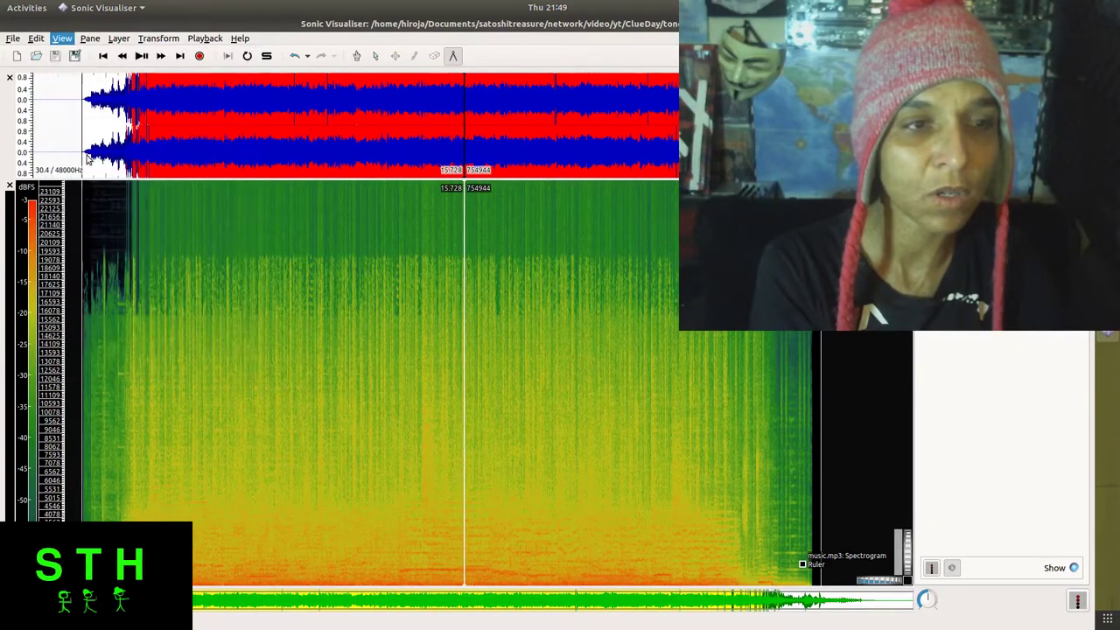
left_click(67, 41)
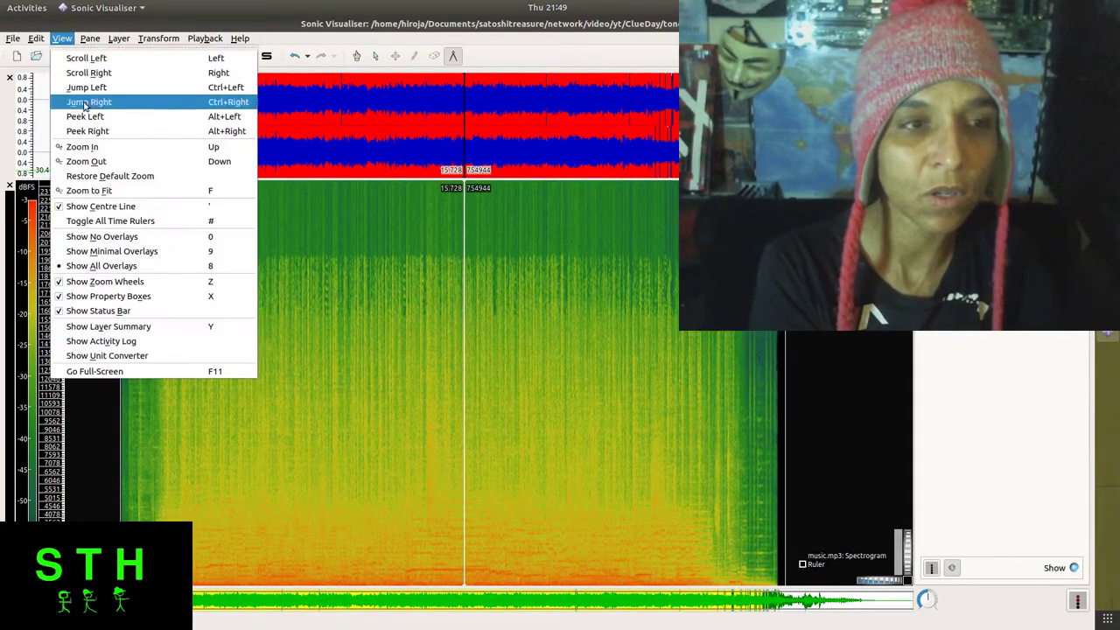
left_click(98, 163)
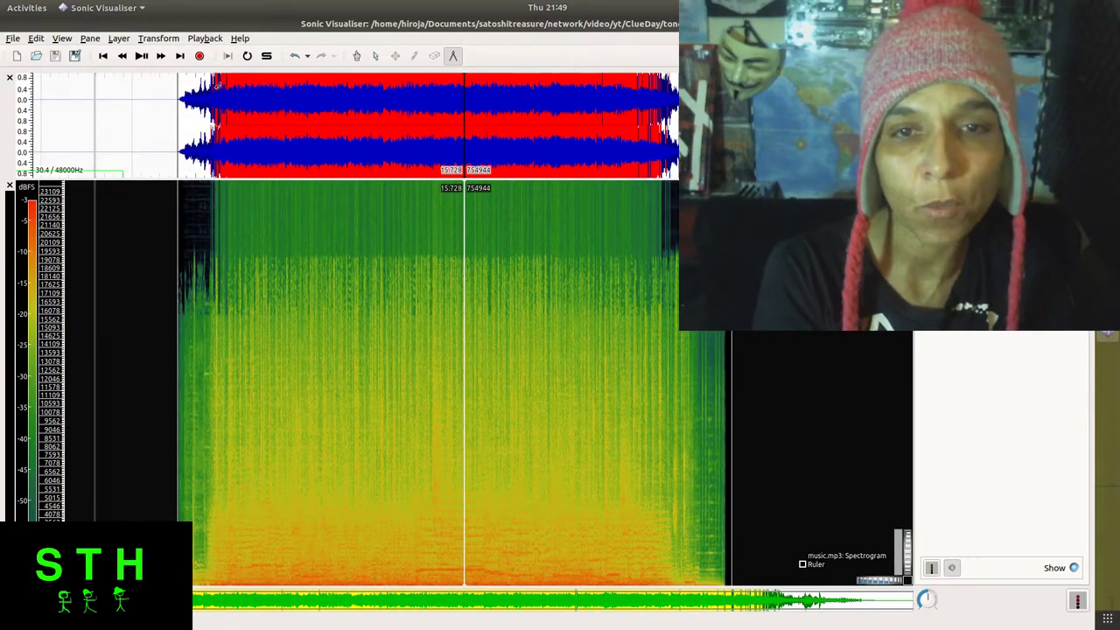
Step: Add a melodic range spectrogram of music.mp3 (all channels mixed) and enlarge its pane
left_click(96, 40)
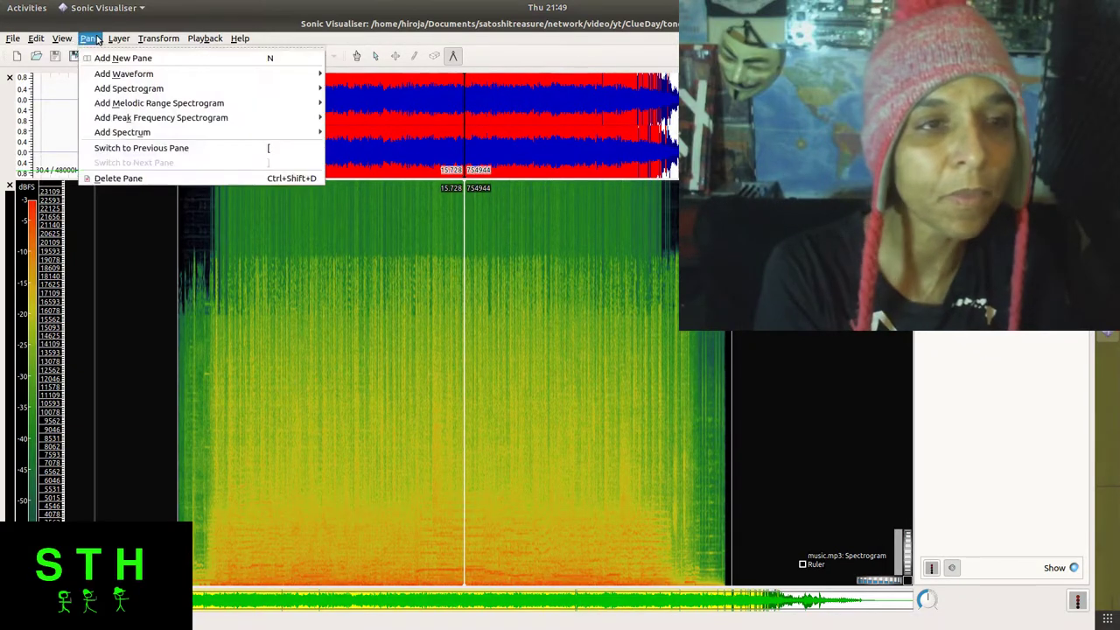
mouse_move(159, 105)
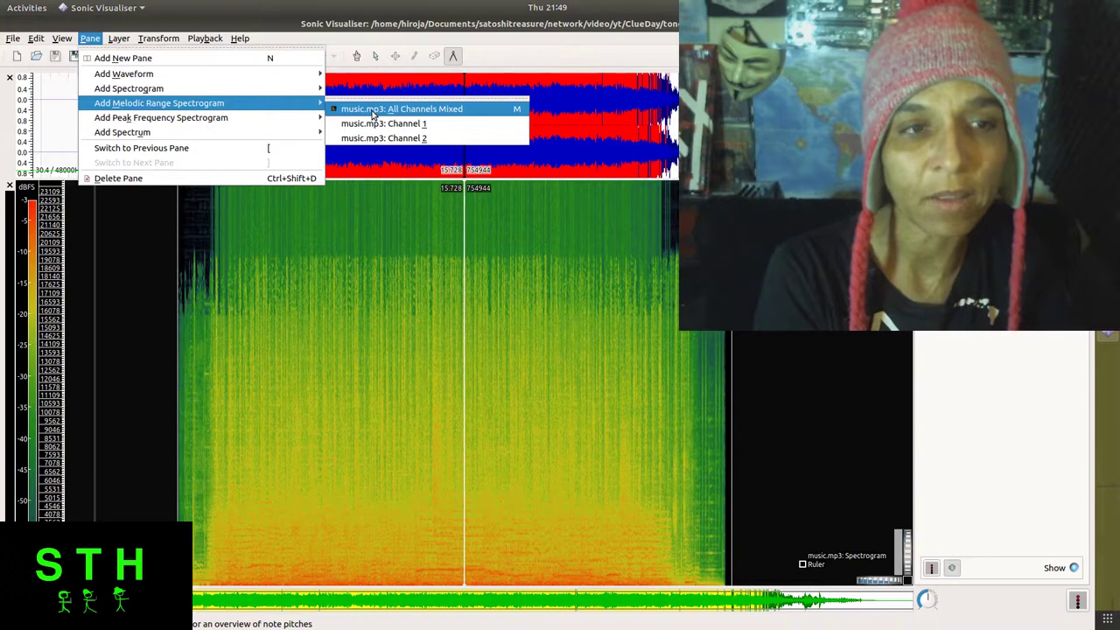
left_click(372, 113)
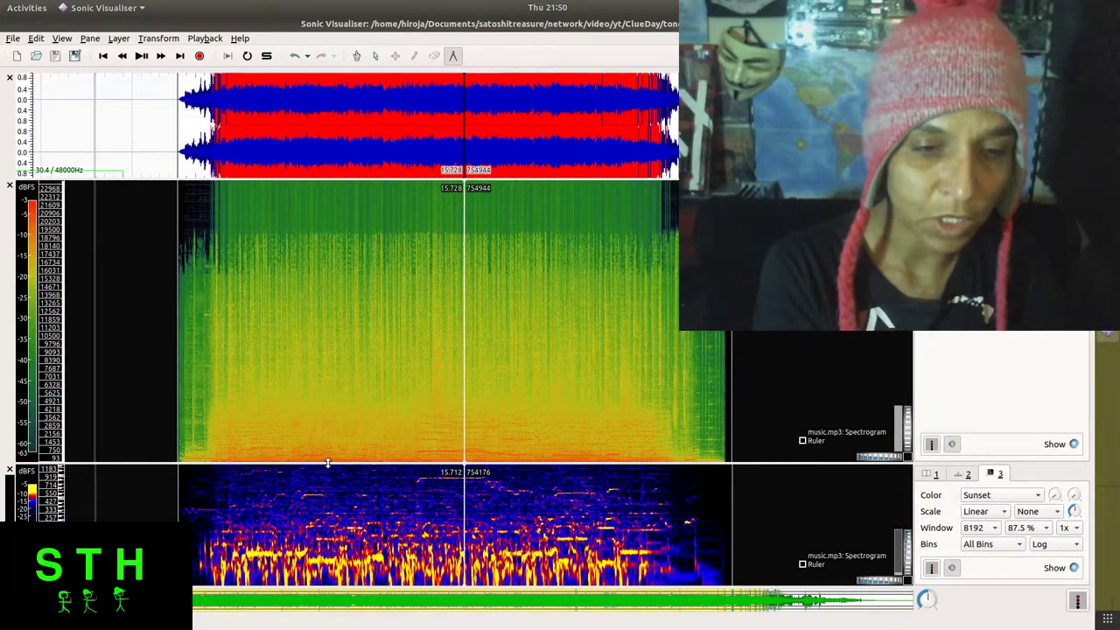
left_click_drag(332, 464, 333, 317)
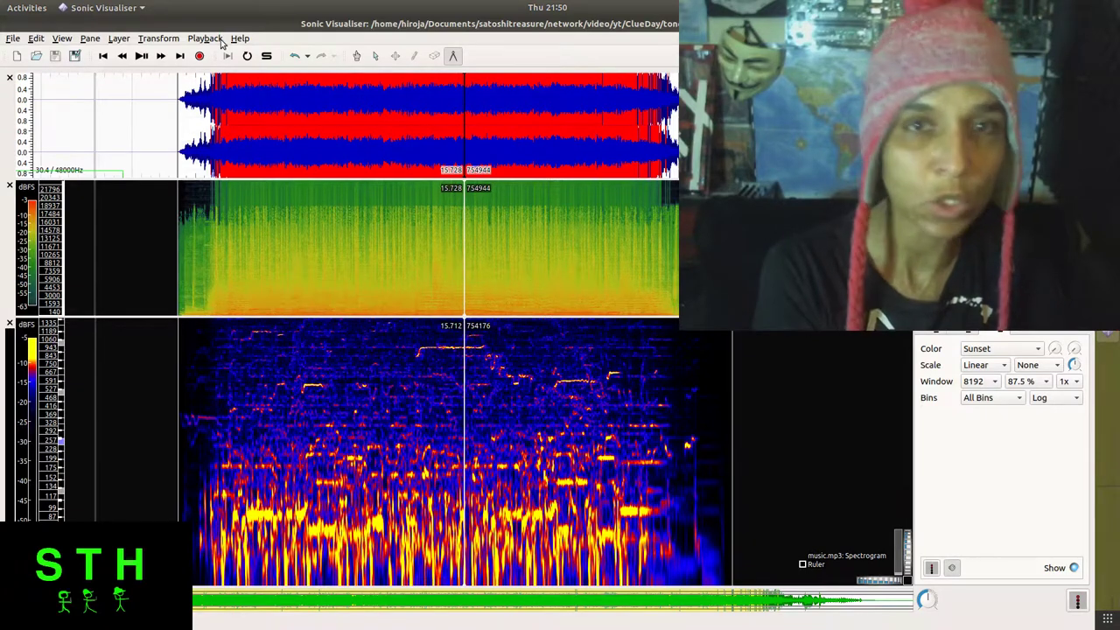
Step: Add a peak frequency spectrogram pane for music.mp3
left_click(91, 38)
mouse_move(280, 132)
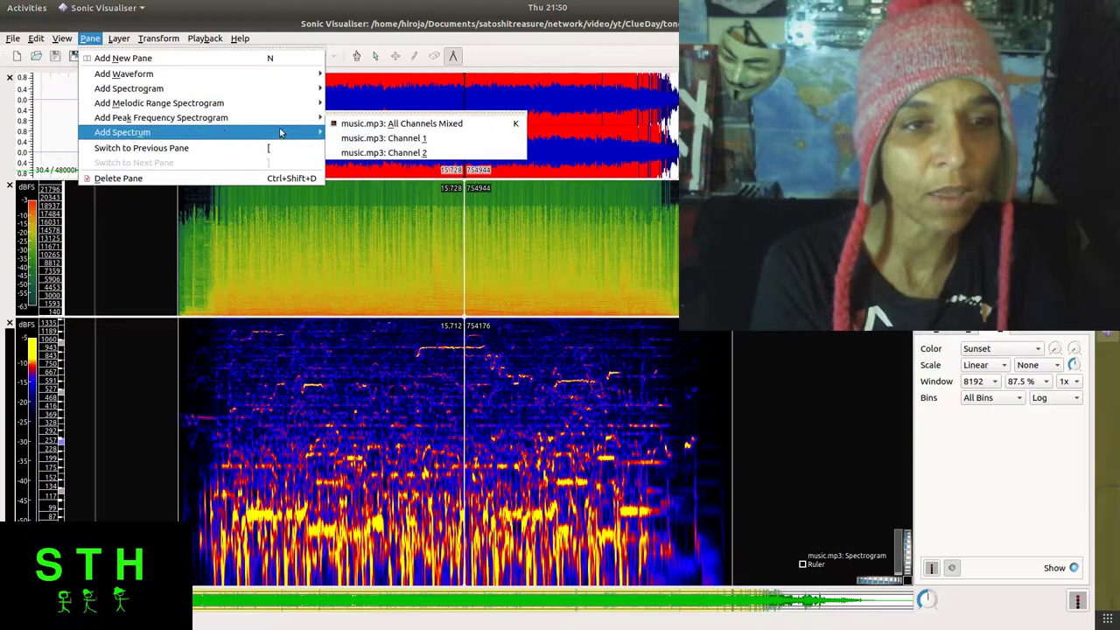
left_click(396, 475)
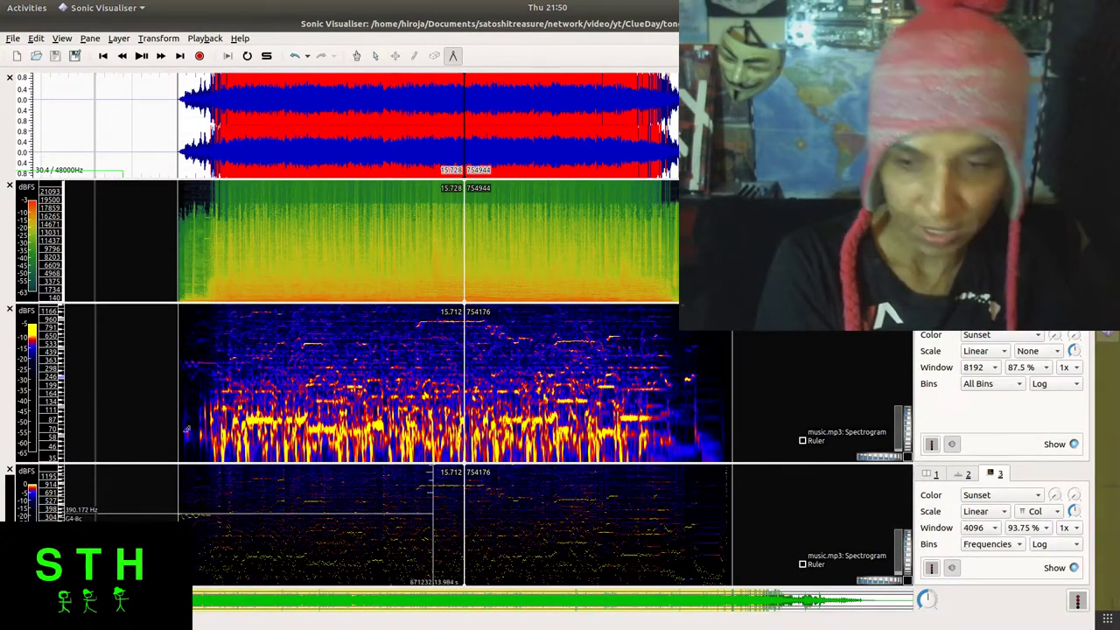
Step: Add a spectrum pane of music.mp3 with all channels mixed
left_click(88, 38)
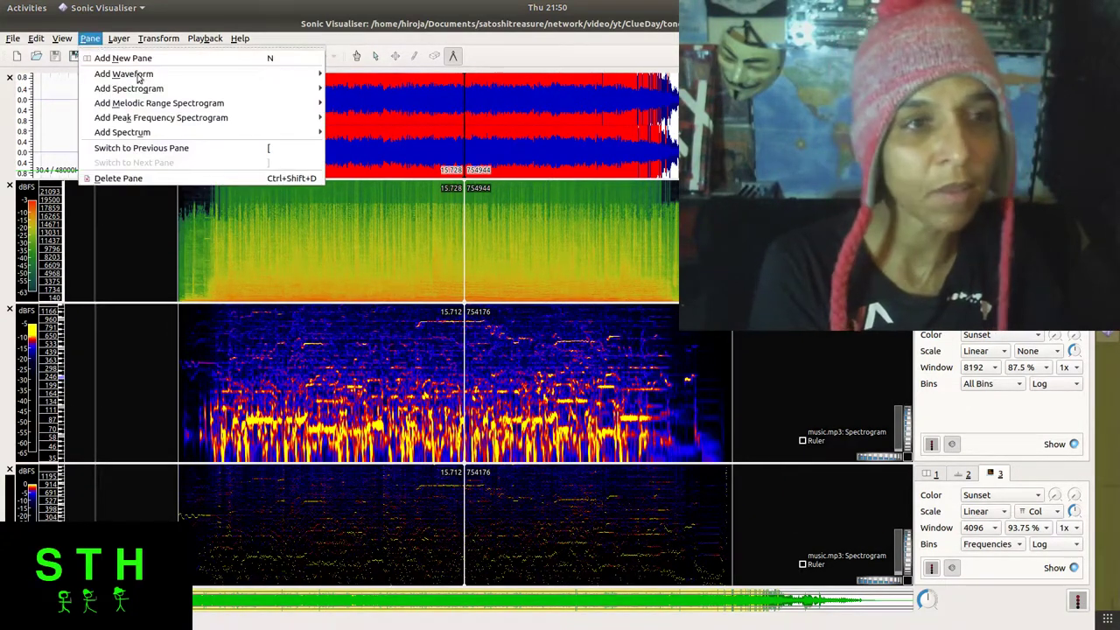
mouse_move(169, 133)
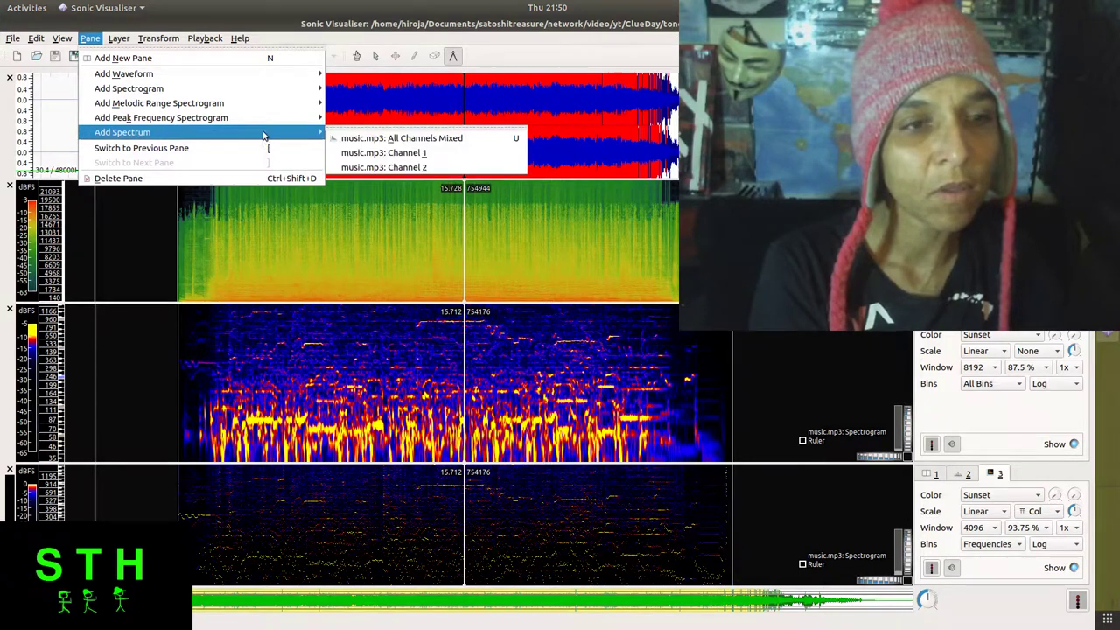
left_click(367, 141)
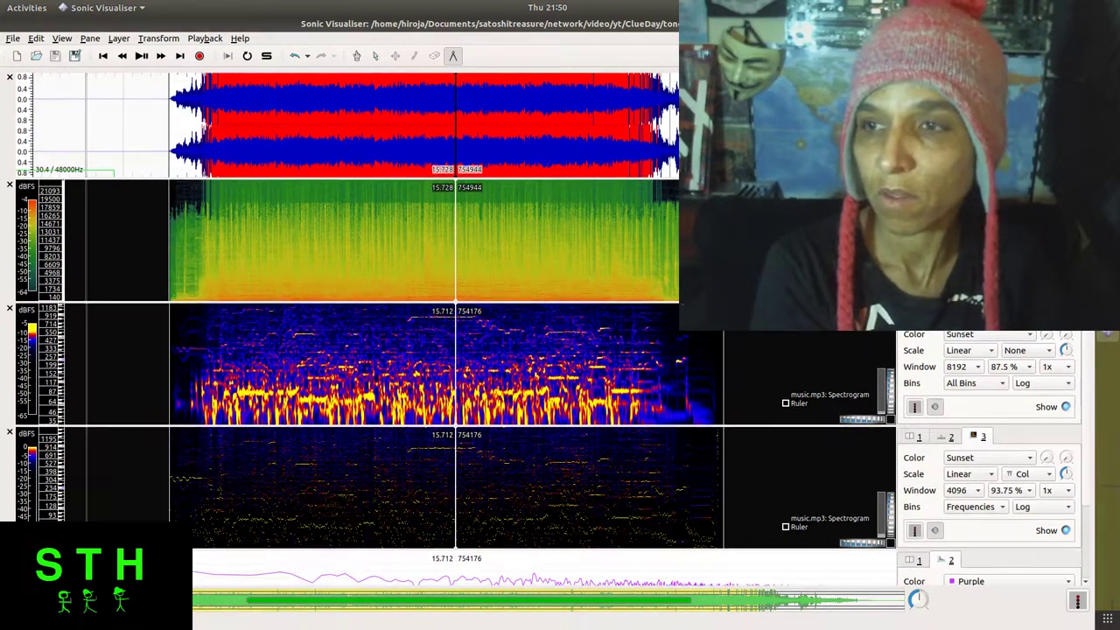
scroll(542, 330, "down", 2)
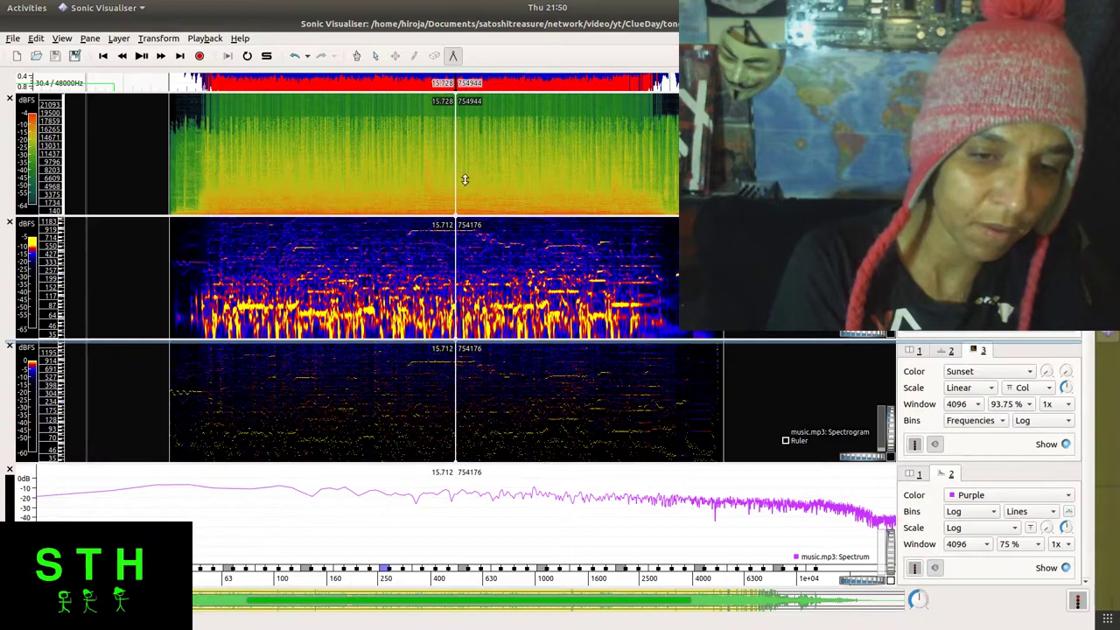
Step: Delete the peak frequency pane and enlarge the waveform, spectrogram and melodic spectrogram panes
key("ctrl+shift+d")
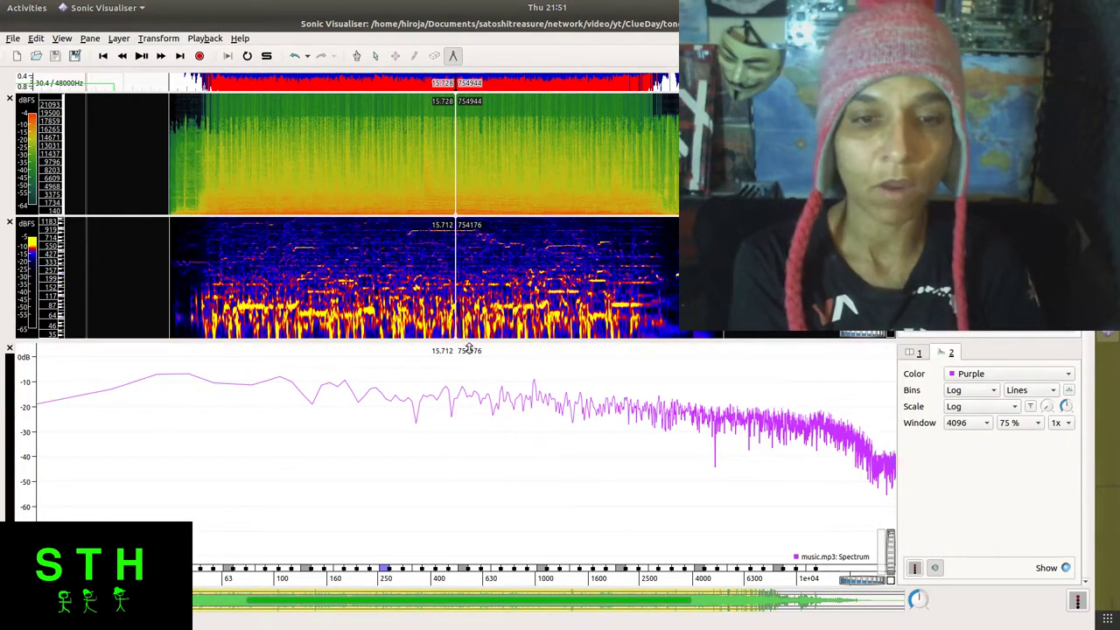
left_click_drag(457, 465, 457, 462)
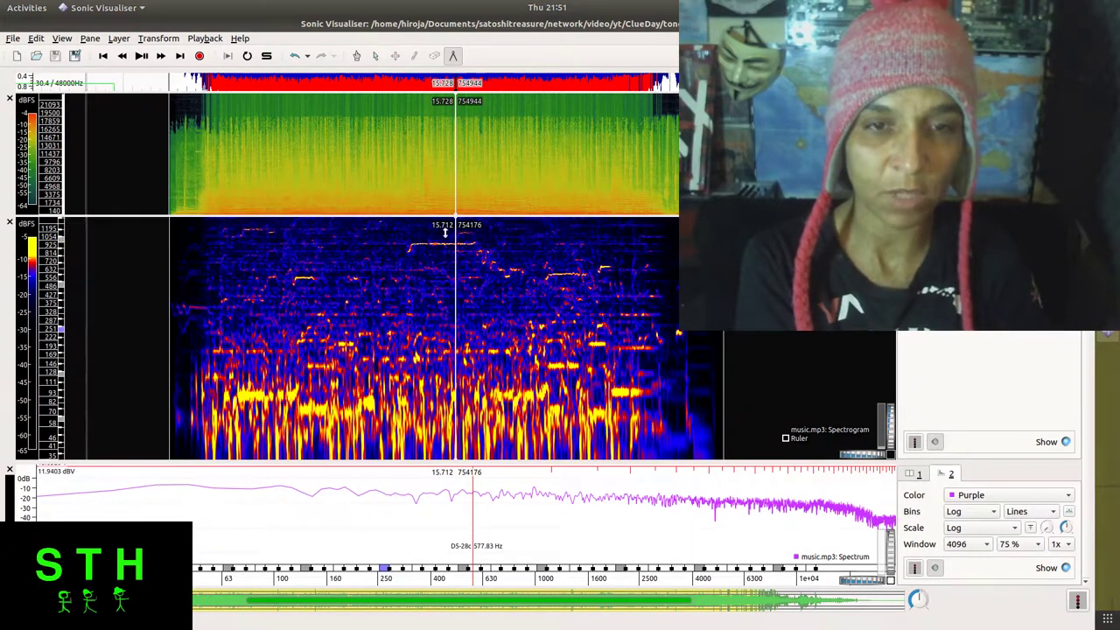
left_click_drag(433, 301, 433, 306)
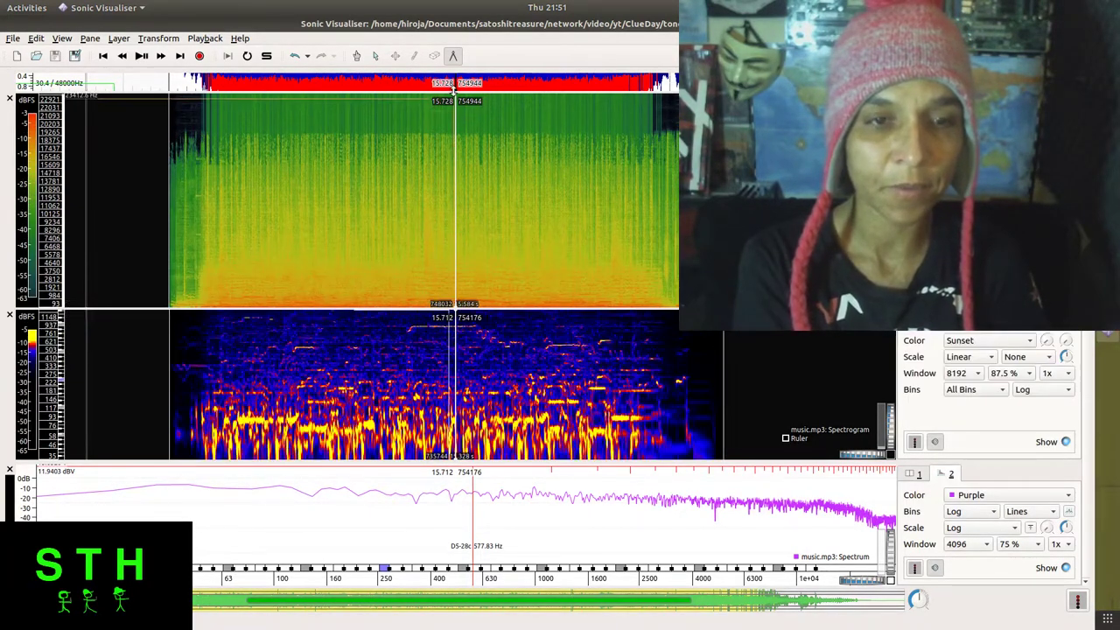
left_click_drag(448, 90, 448, 154)
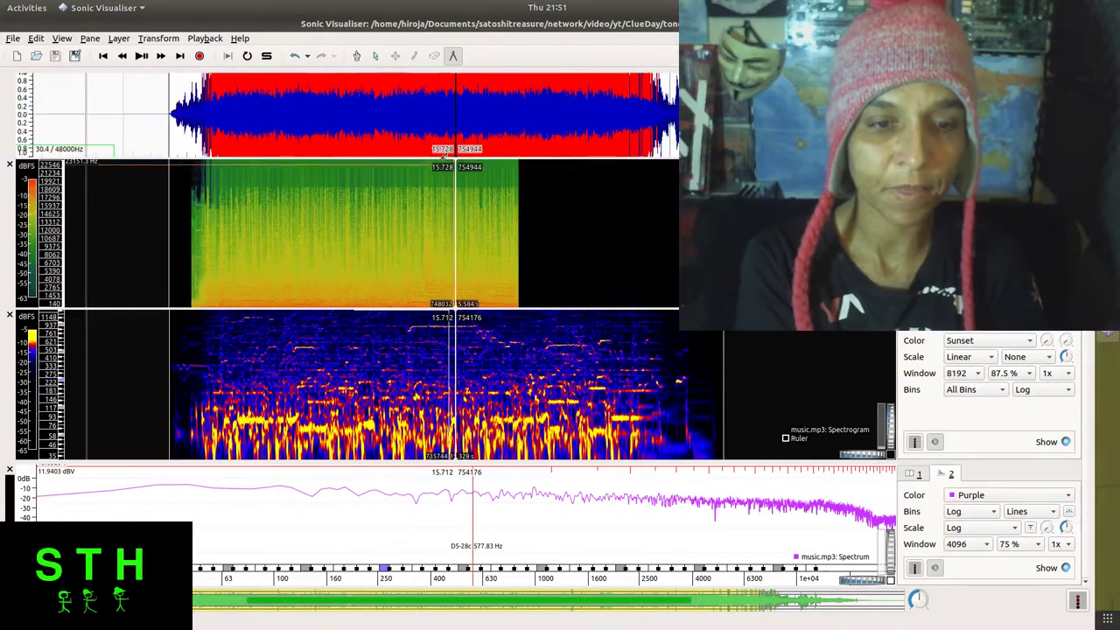
Step: Play music.mp3 while resizing the spectrum, melodic spectrogram and waveform panes, then stop playback
left_click(140, 56)
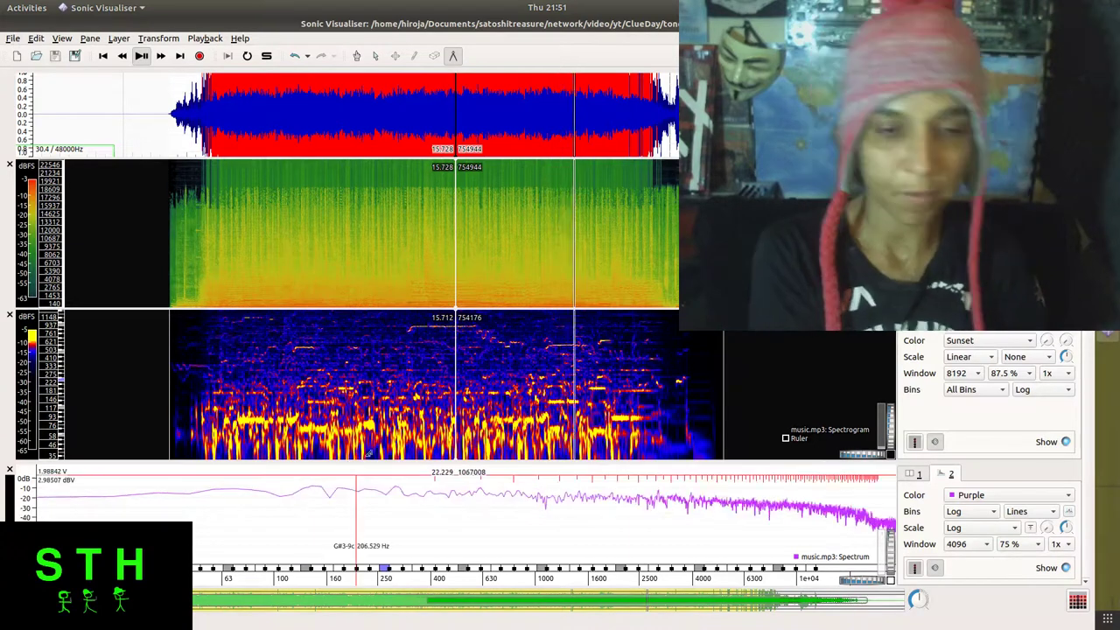
left_click_drag(370, 461, 386, 289)
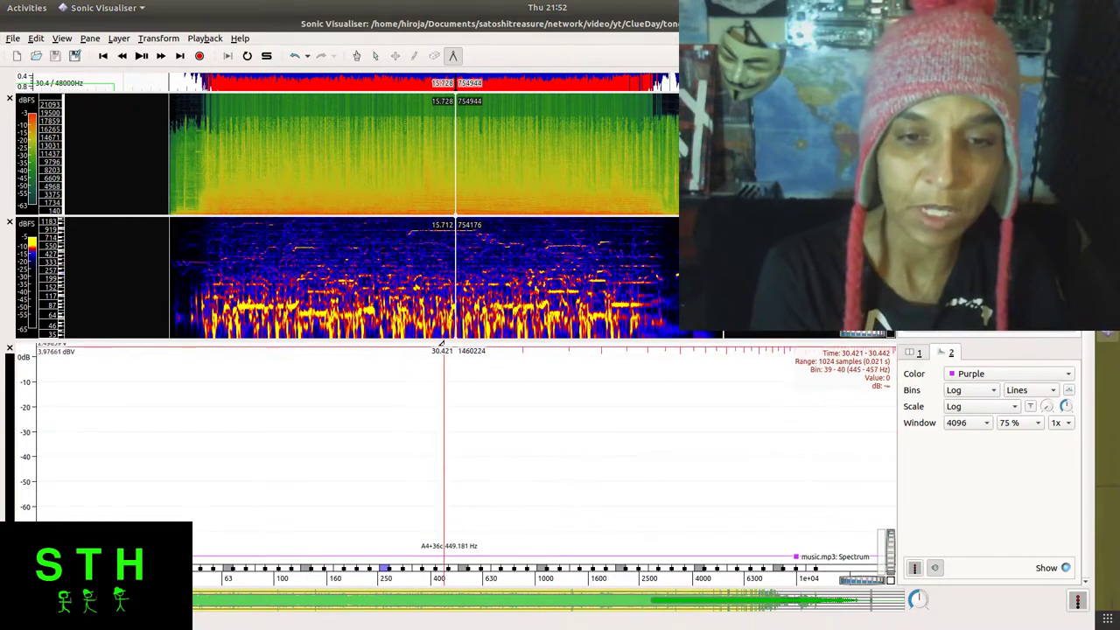
left_click_drag(442, 342, 422, 455)
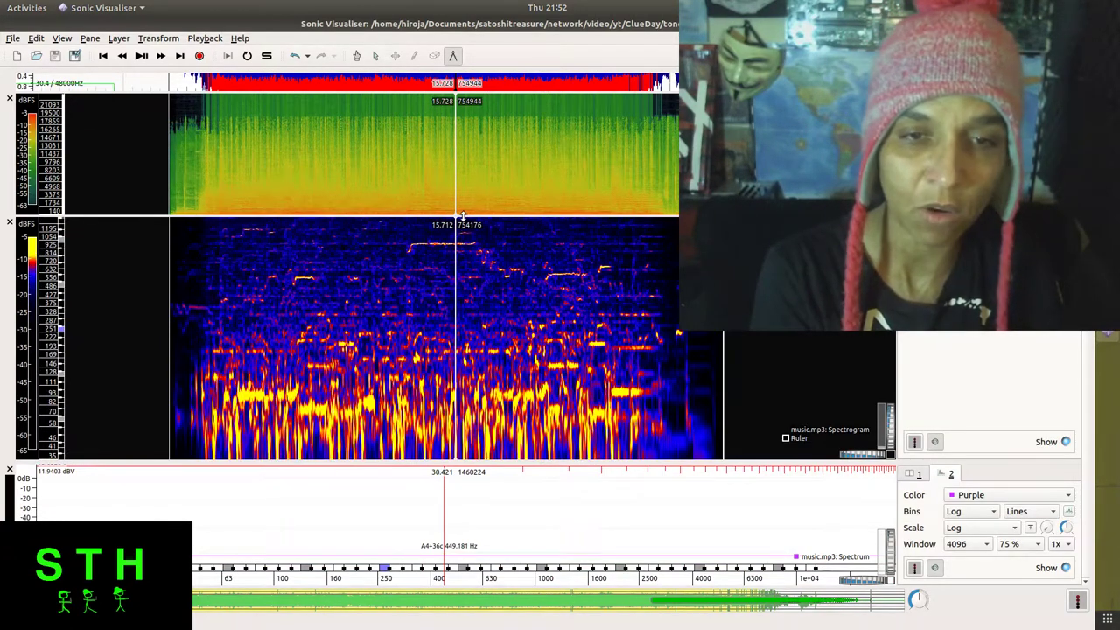
left_click_drag(461, 215, 460, 329)
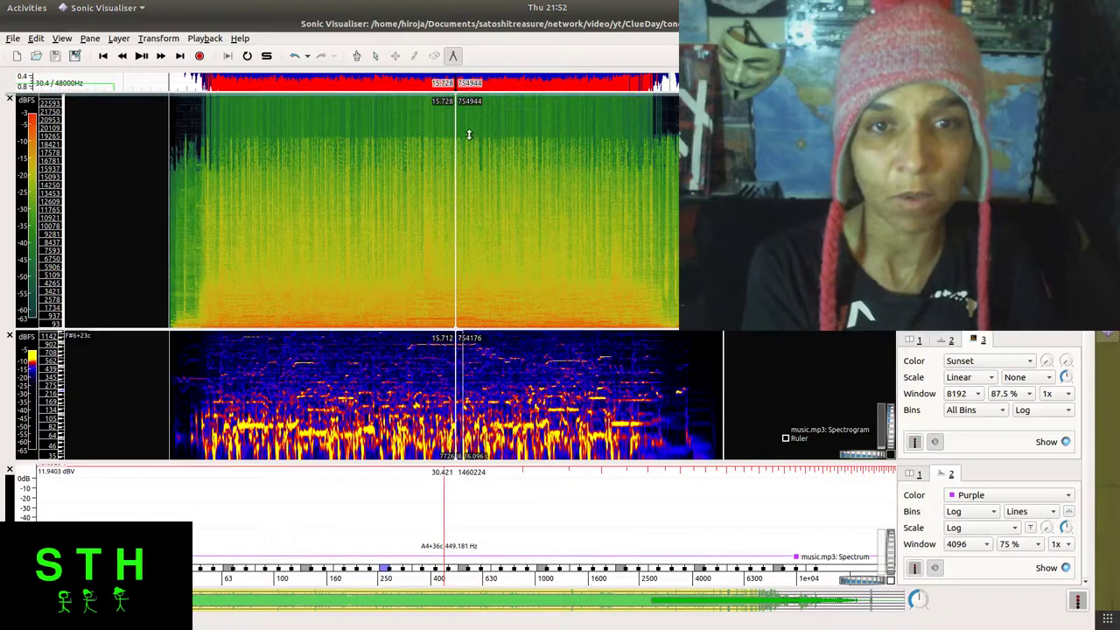
left_click_drag(469, 134, 470, 180)
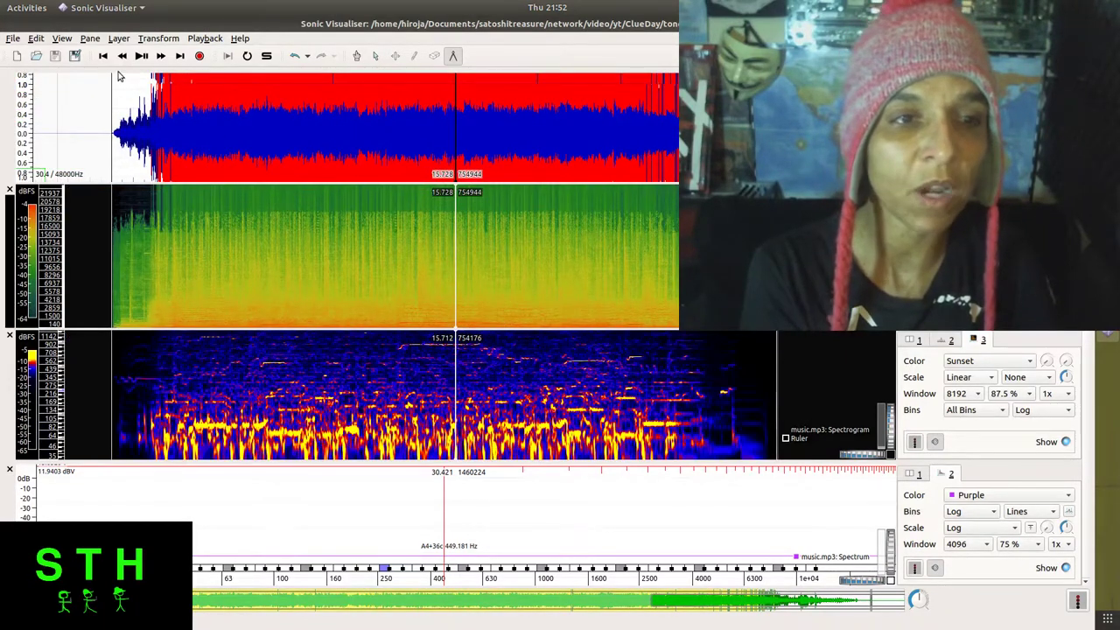
left_click(140, 56)
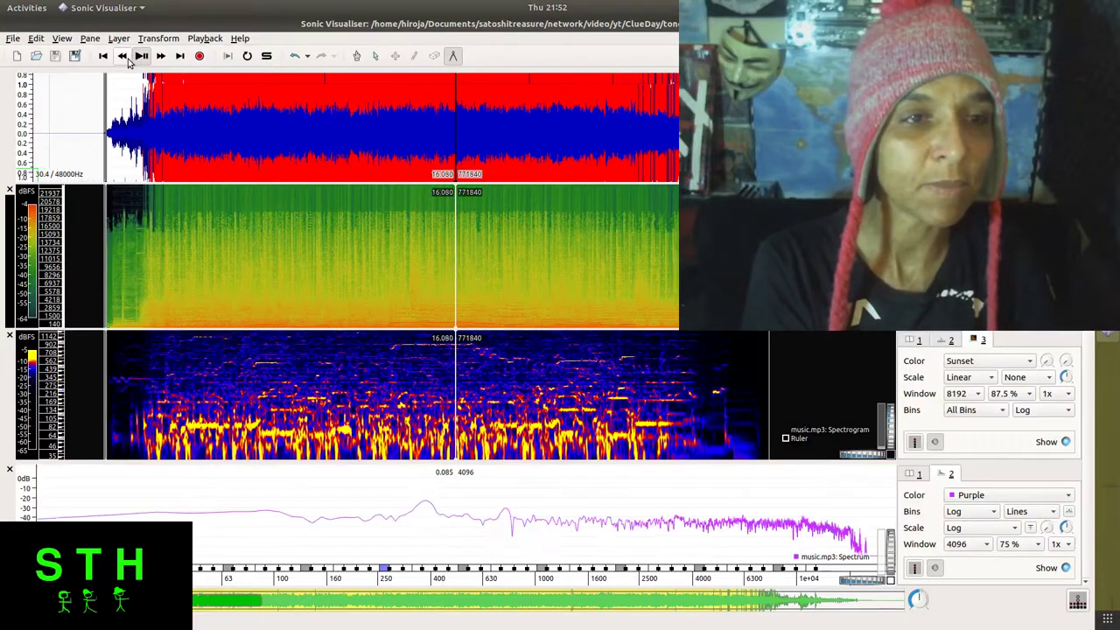
left_click(141, 56)
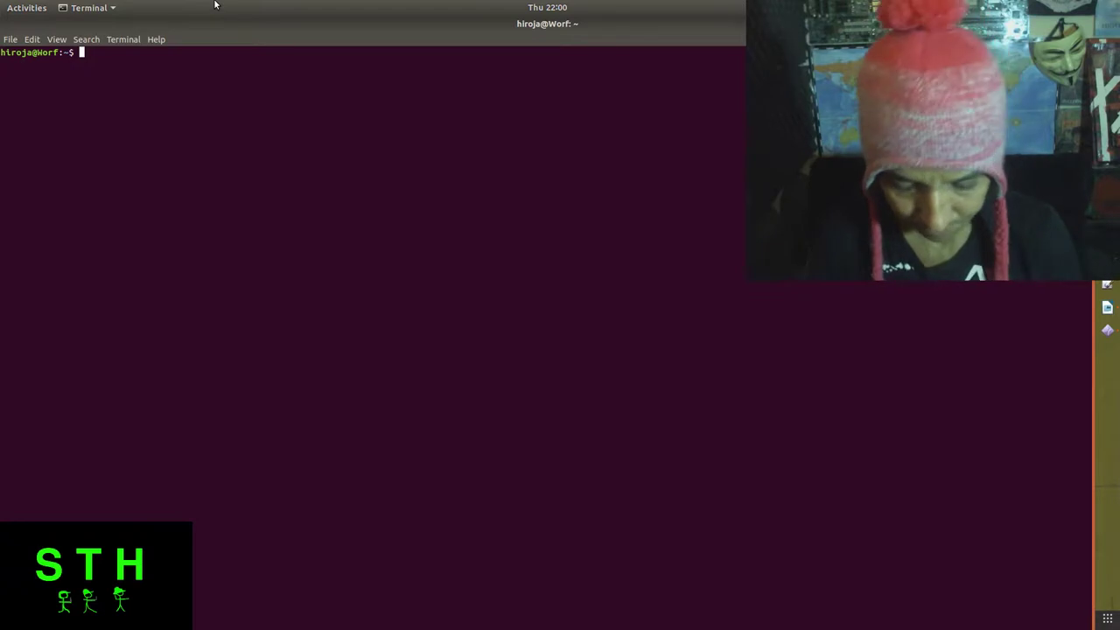
Step: Enter the command 'binwalk -W music.mp4' at the prompt, correcting a stray underscore
type("bin")
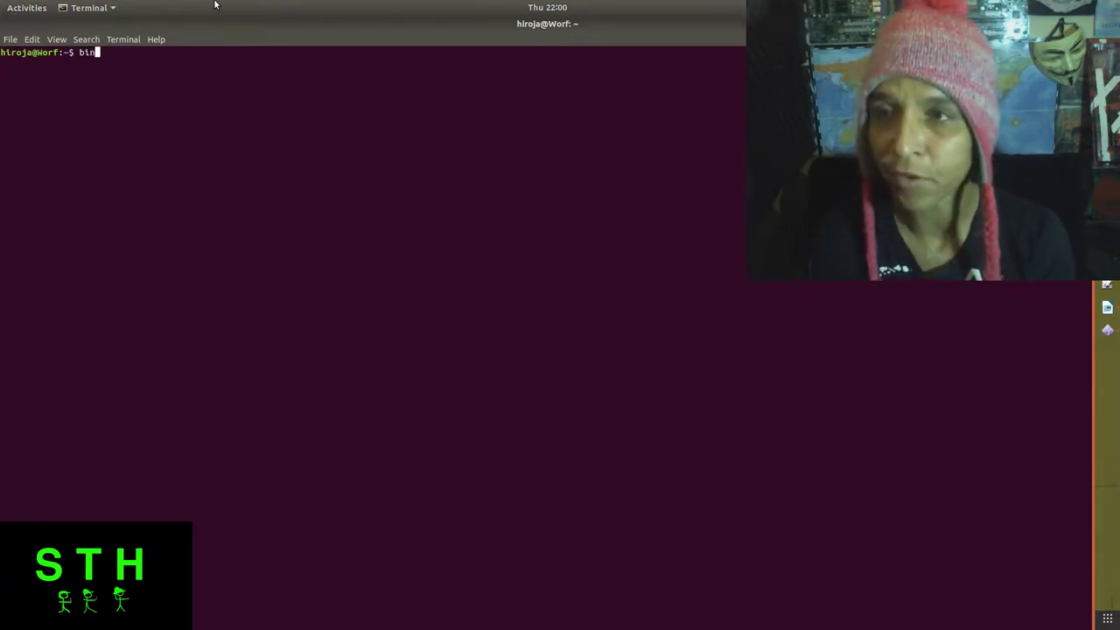
type("walk")
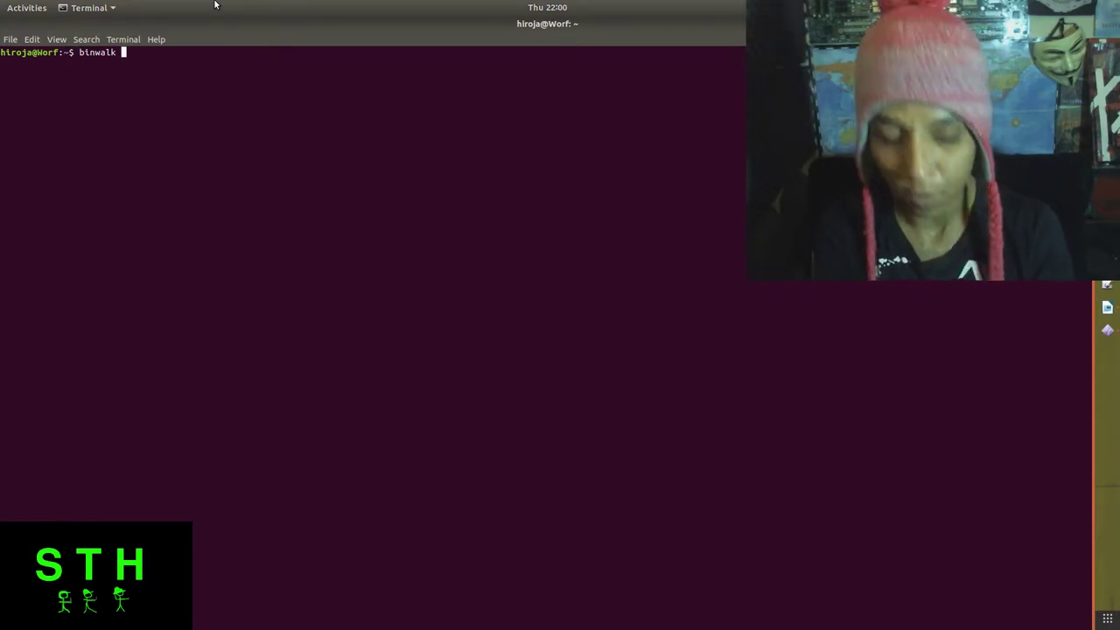
type("_W")
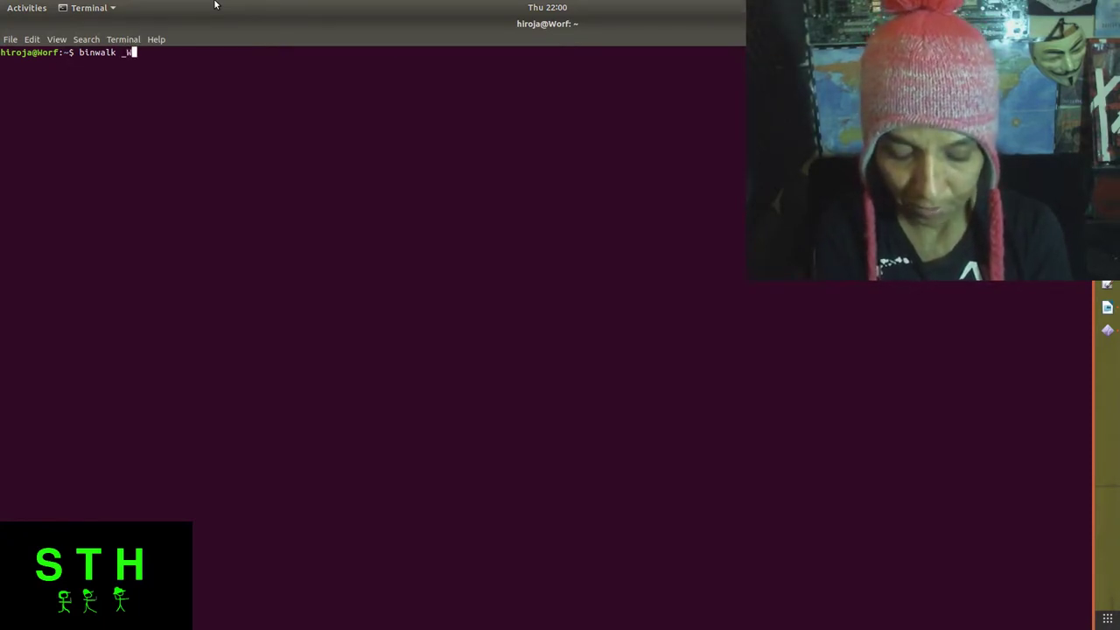
key("BackSpace")
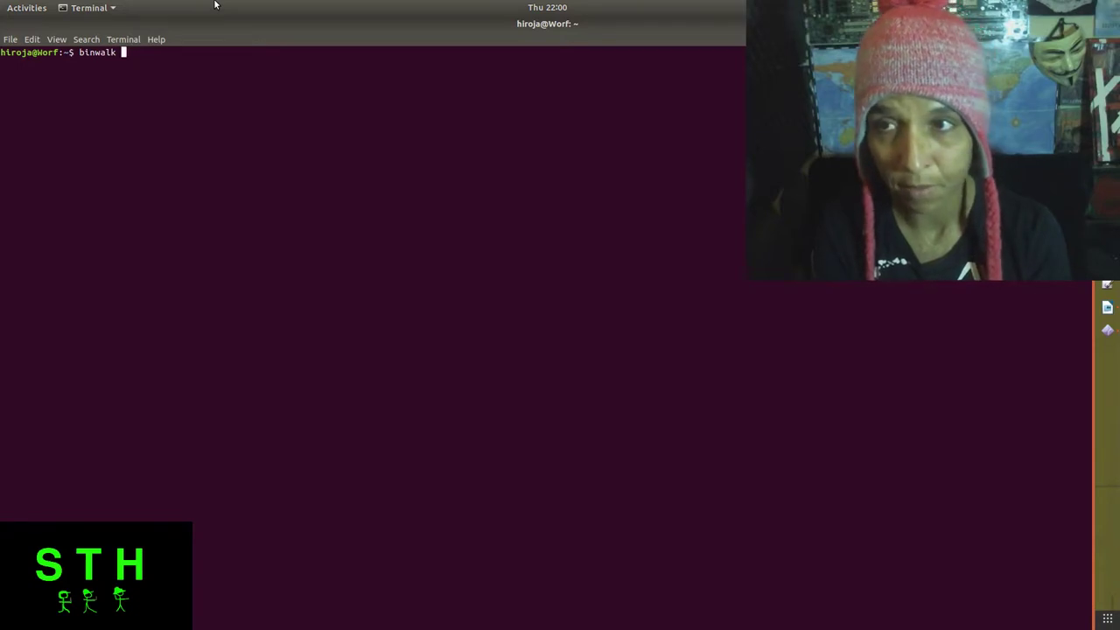
type("-W ")
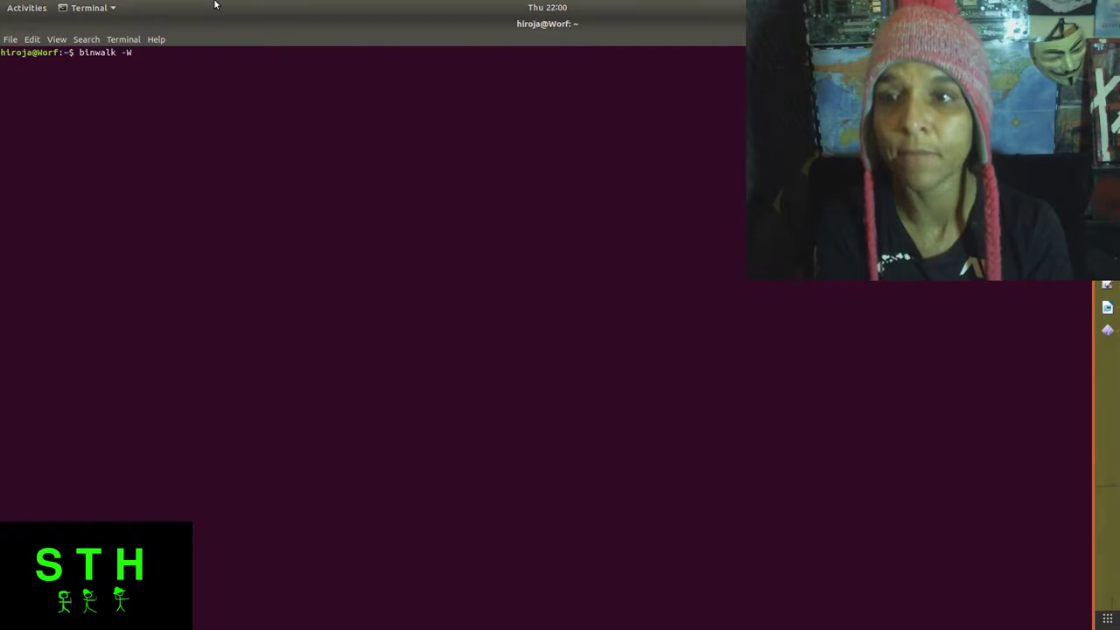
type("music")
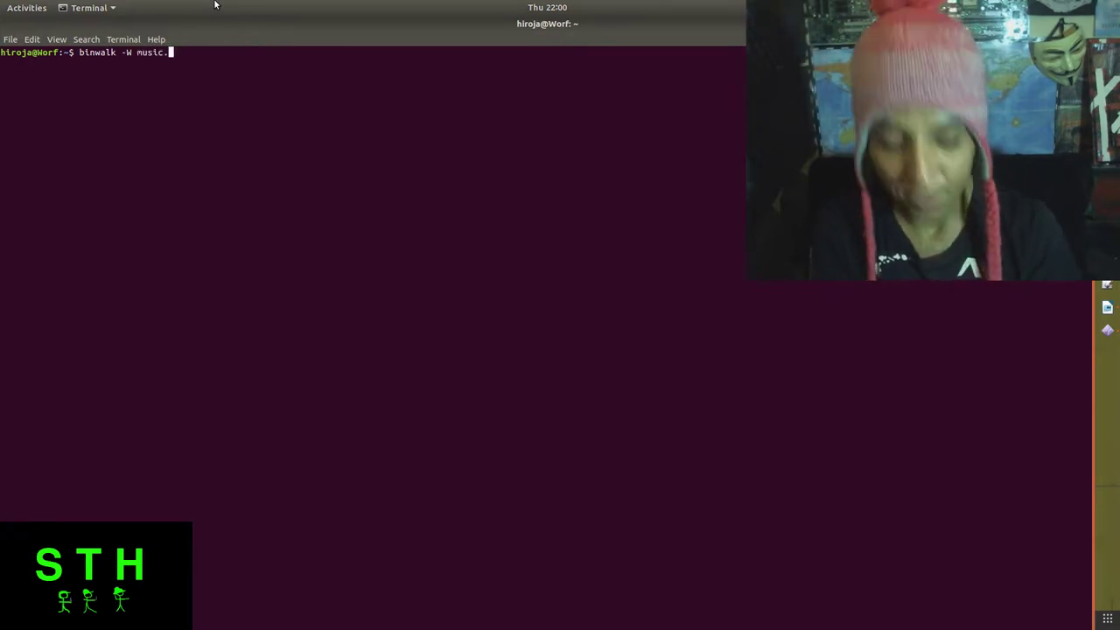
type(".mp")
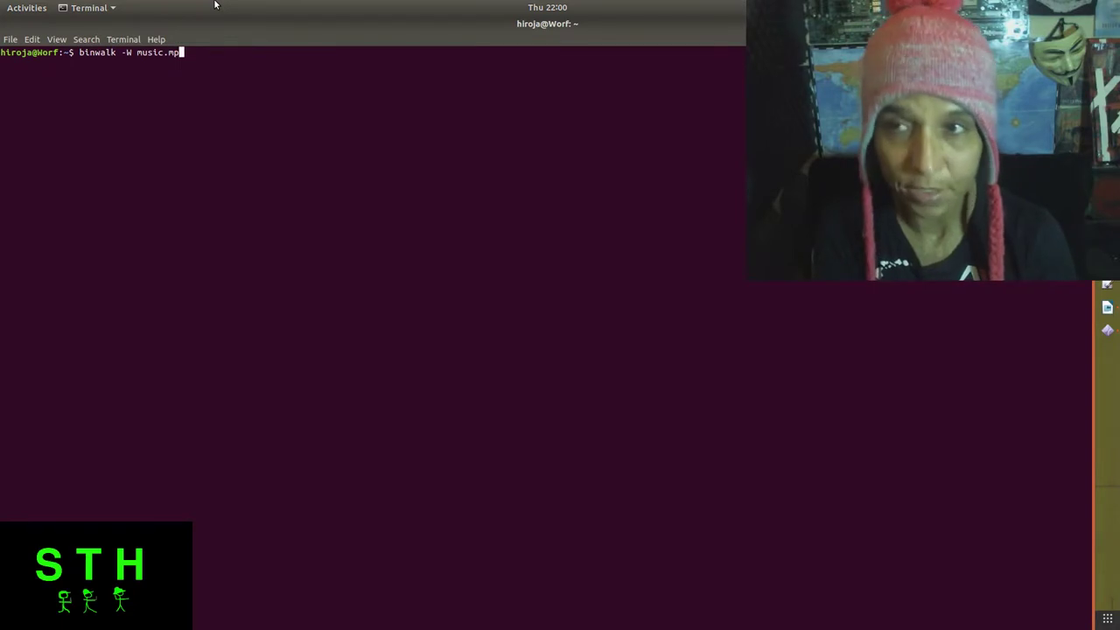
type("4")
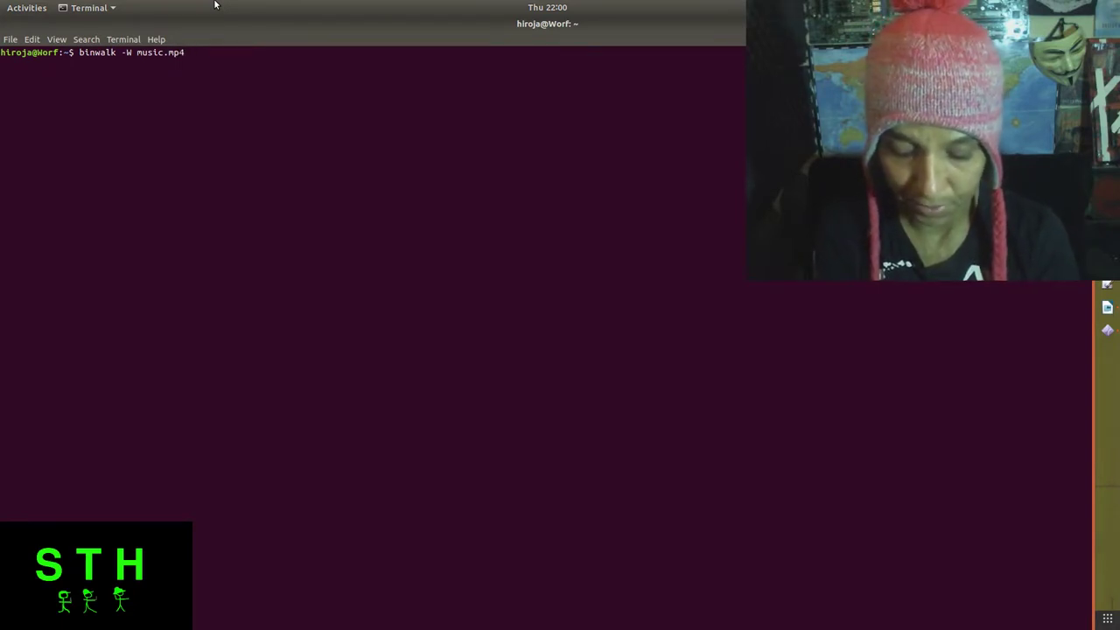
Step: Run binwalk -W music.mp4 to print the file's hex dump
key("Return")
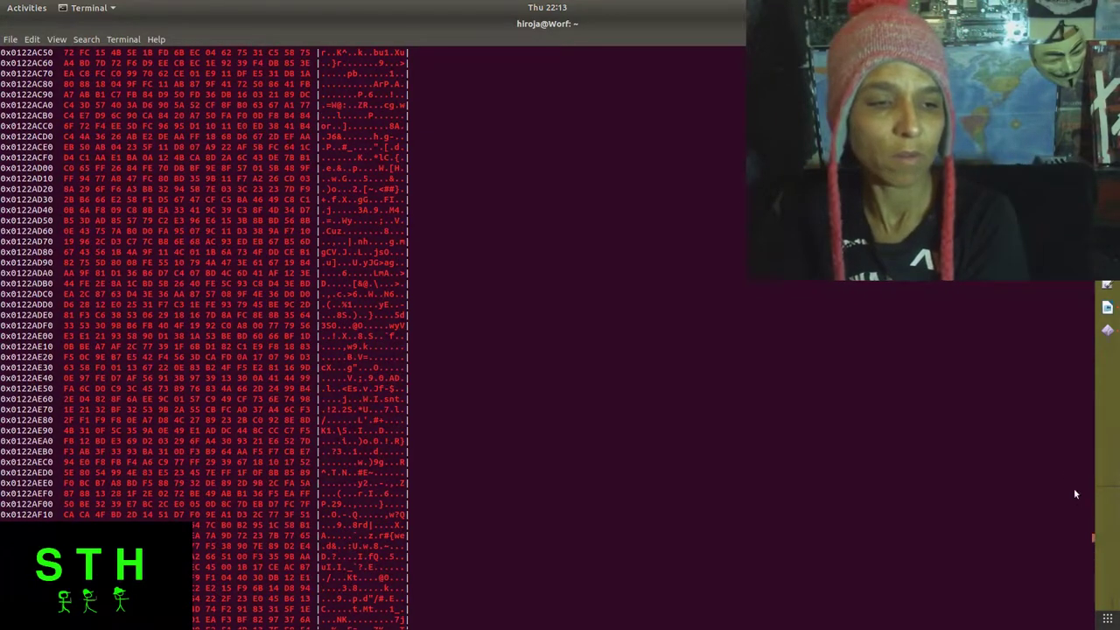
Step: Review the Terminal hex dump between offsets 0x01209D40 and 0x0120BC60, then return to the music.mp3 panes
scroll(1083, 522, "up", 10)
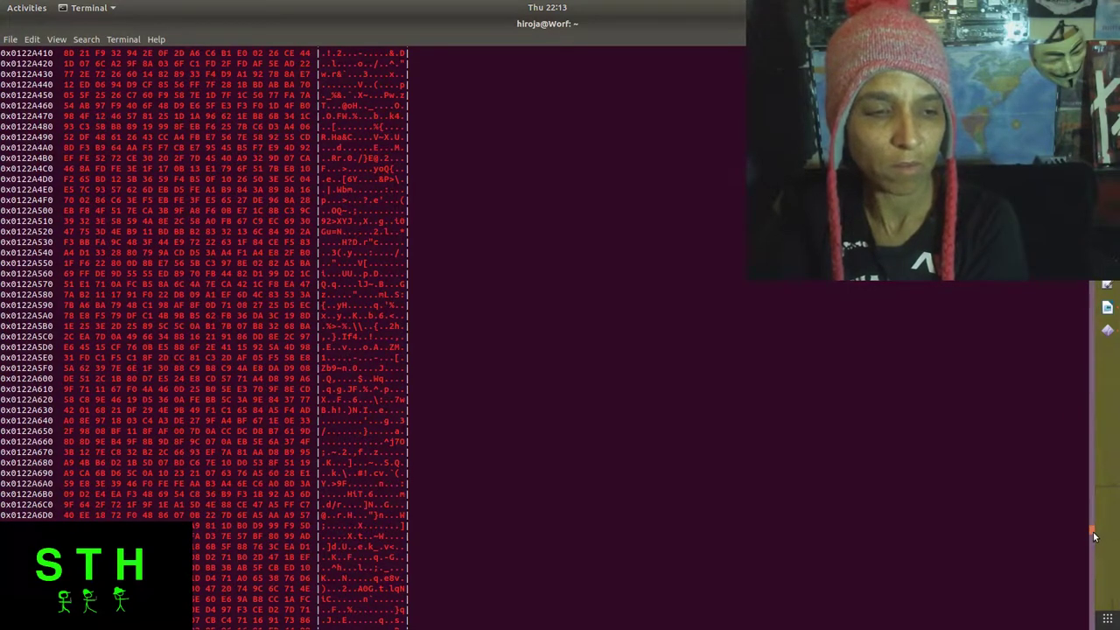
scroll(1090, 518, "up", 5)
mouse_move(1090, 518)
left_mouse_down()
mouse_move(1094, 305)
mouse_move(1105, 283)
left_mouse_up()
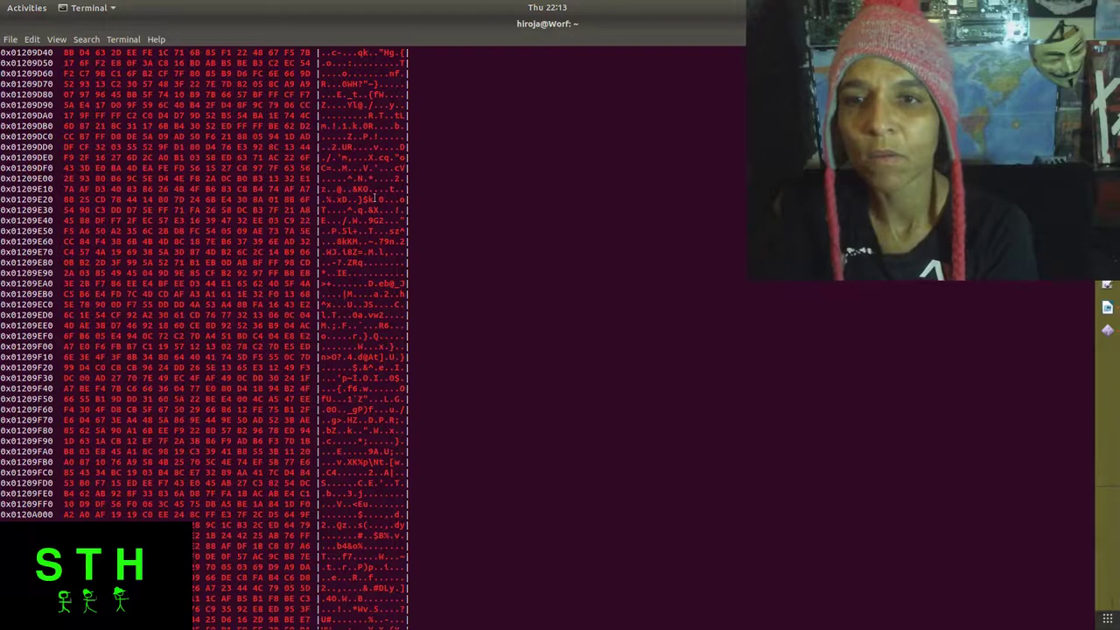
scroll(375, 199, "down", 15)
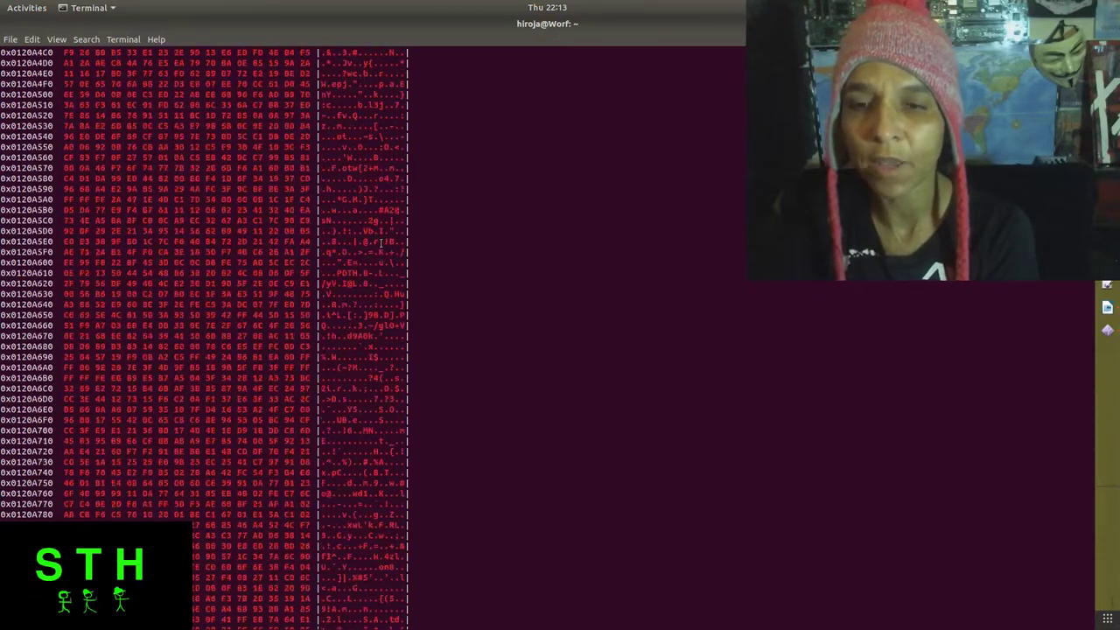
scroll(382, 242, "down", 5)
scroll(382, 242, "down", 5)
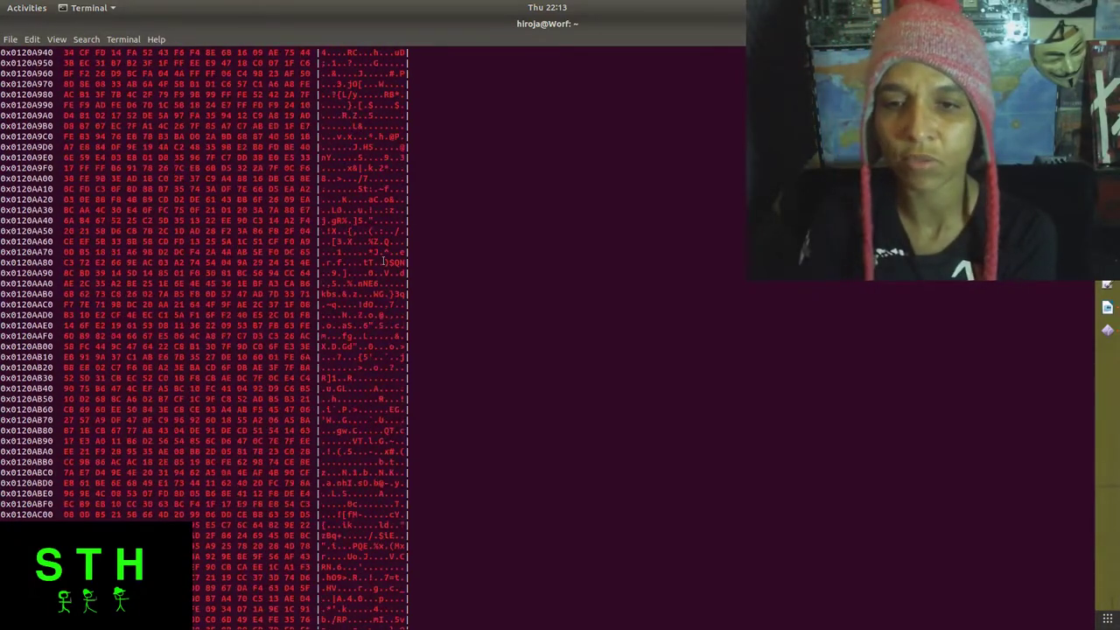
scroll(384, 260, "down", 13)
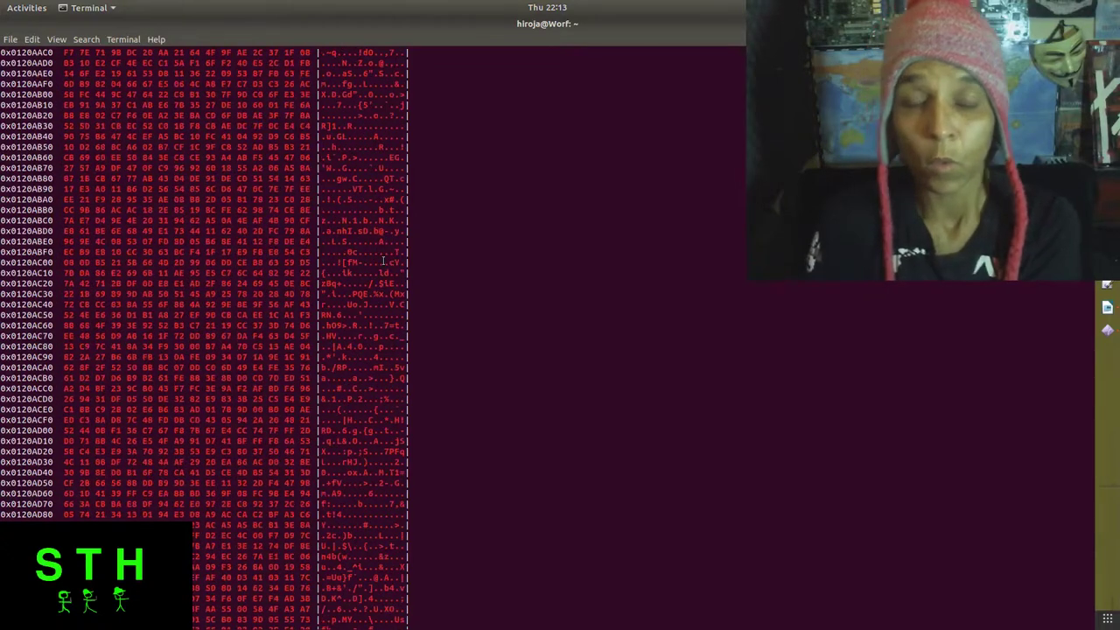
scroll(384, 260, "down", 20)
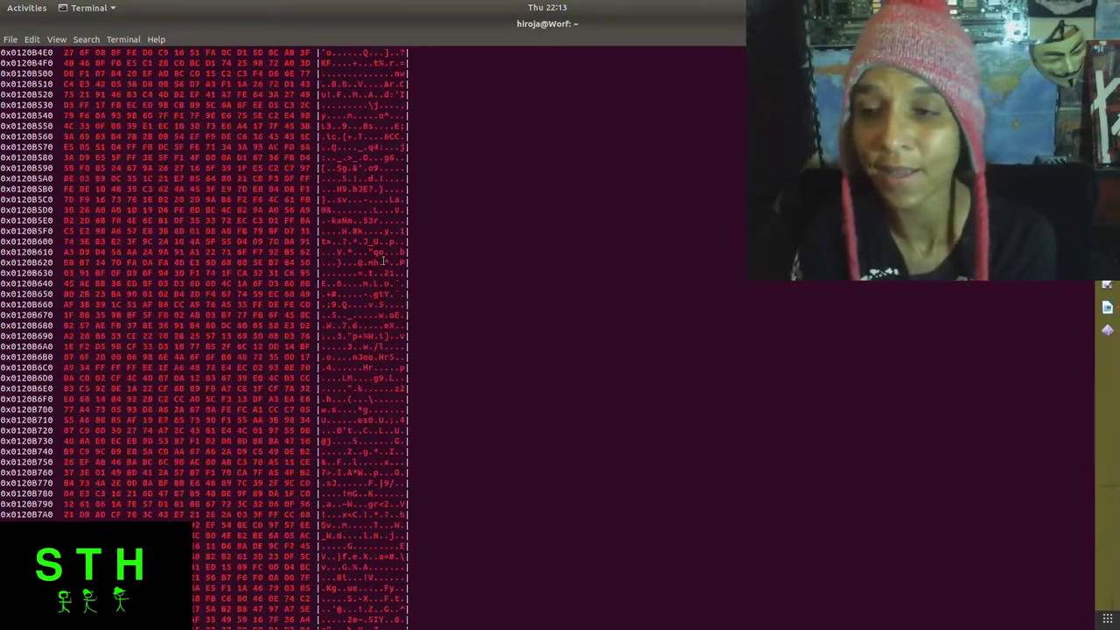
scroll(383, 226, "down", 6)
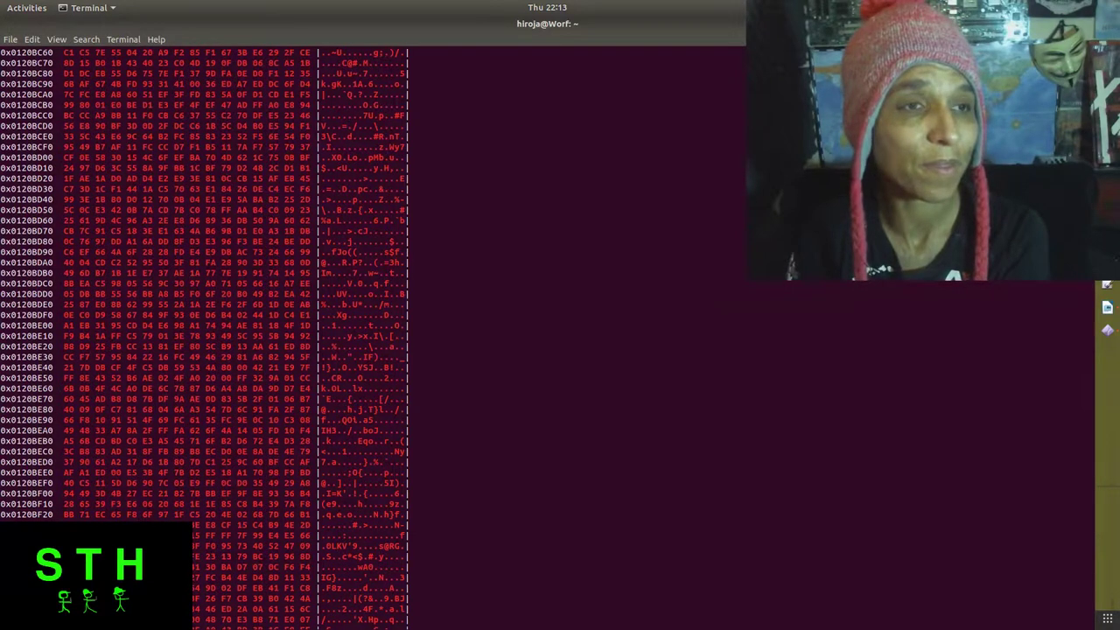
key("alt+Tab")
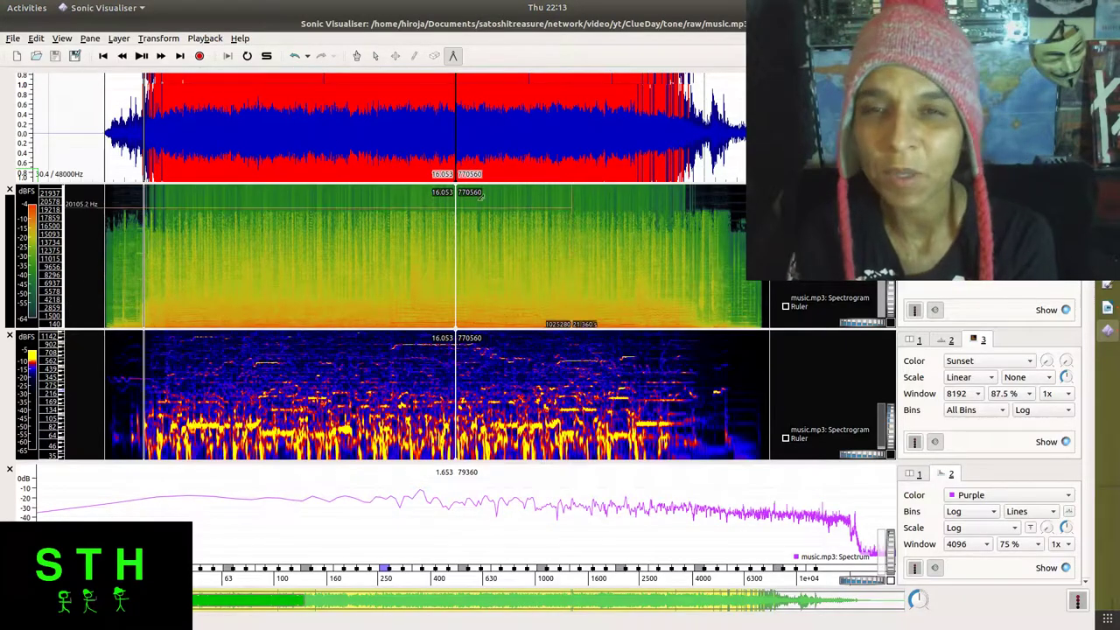